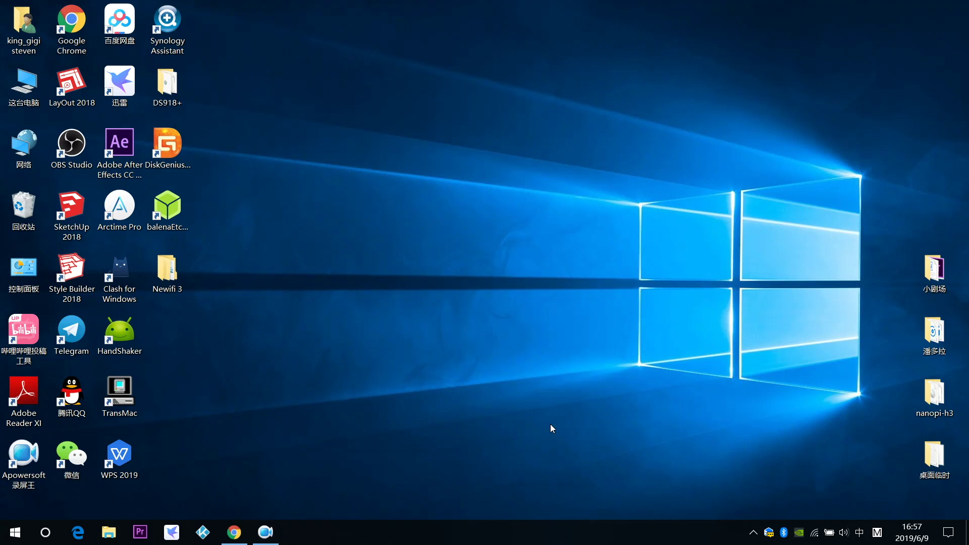
- Switch to Chrome, load koolshare.cn and go to the site's firmware downloads (固件下载)
{"action": "mouse_move", "coordinate": [239, 527]}
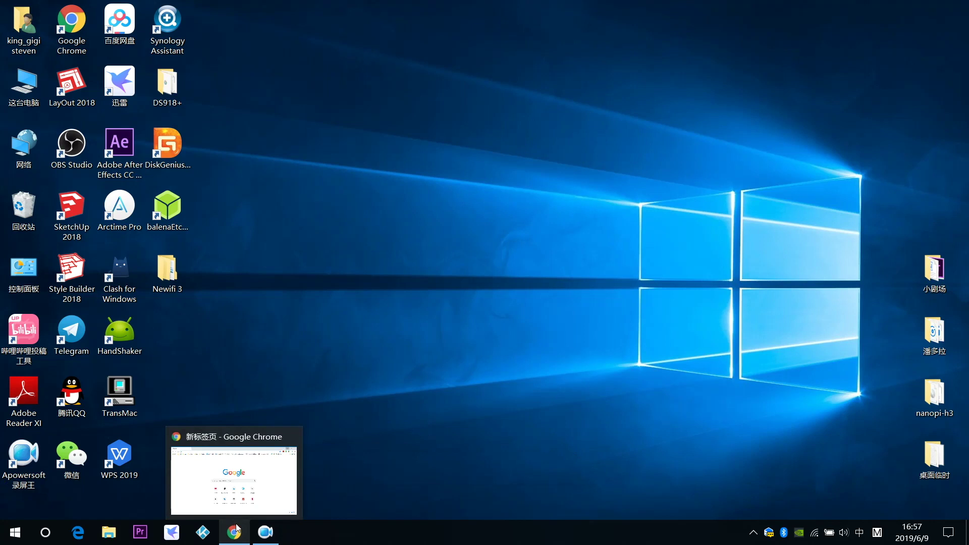
{"action": "left_click", "coordinate": [239, 528]}
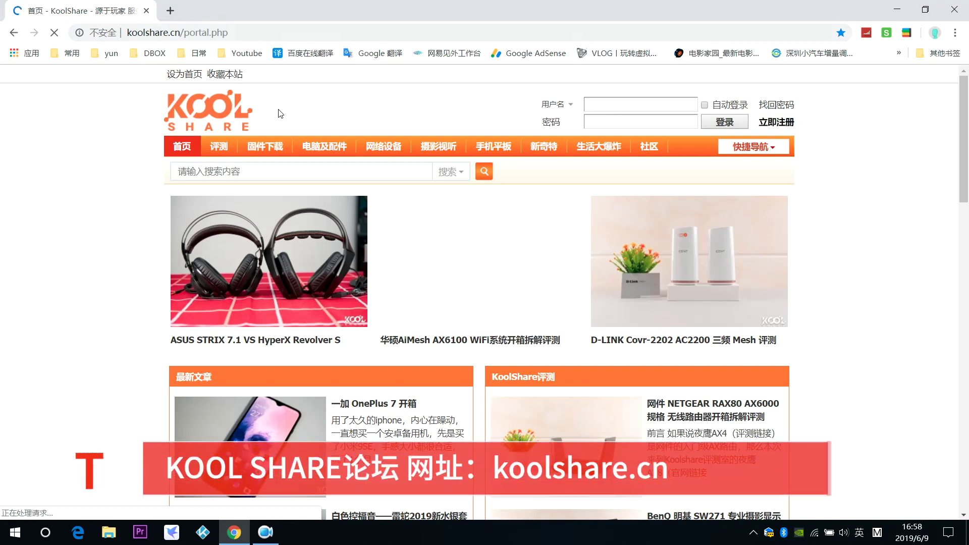
{"action": "left_click", "coordinate": [268, 150]}
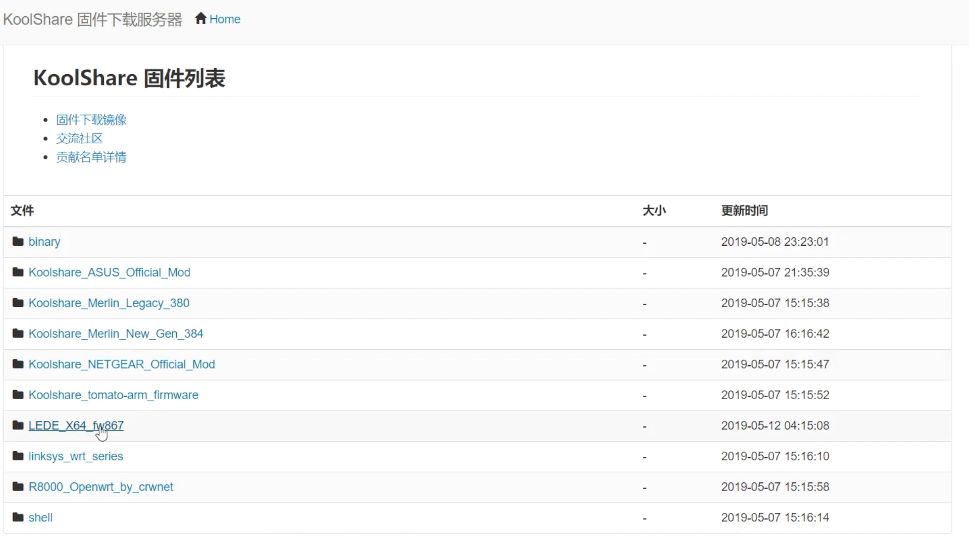
- Download openwrt-koolshare-mod-v2.31-r10822-50aa0525d1-x86-64-combined-squashfs.img.gz from the 虚拟机转盘或PE下写盘专用 folder in LEDE_X64_fw867
{"action": "left_click", "coordinate": [101, 427]}
{"action": "scroll", "coordinate": [219, 379], "scroll_direction": "down", "scroll_amount": 5}
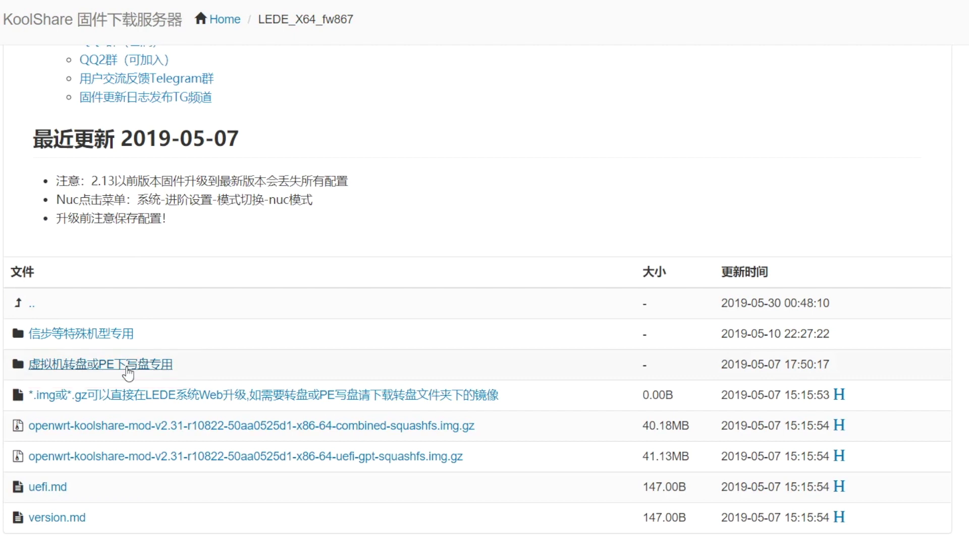
{"action": "left_click", "coordinate": [128, 373]}
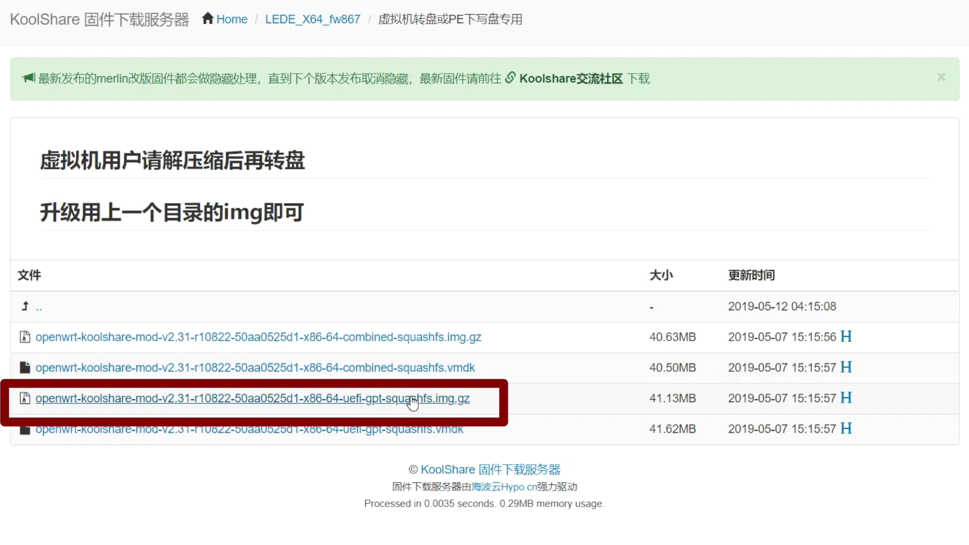
{"action": "right_click", "coordinate": [421, 338]}
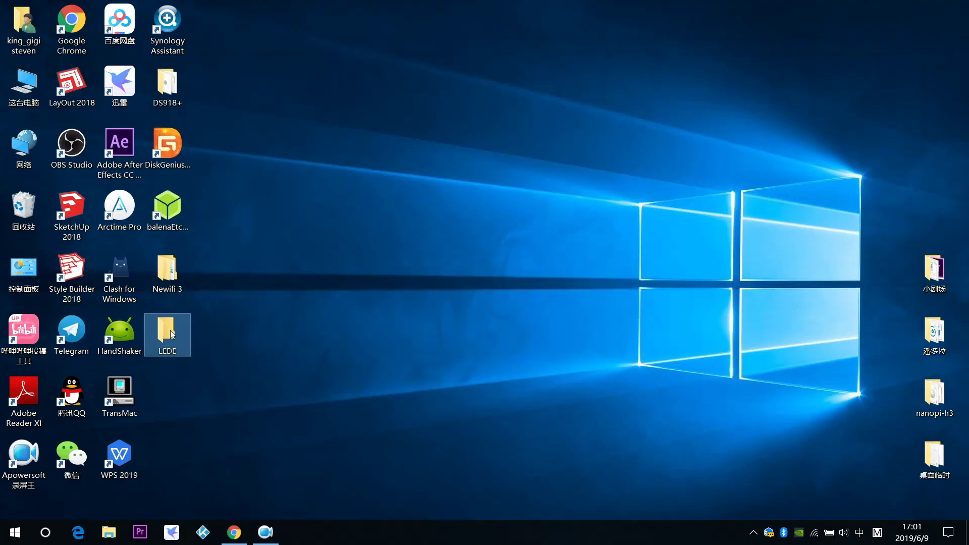
- Extract the combined-squashfs.img.gz archive in the desktop's LEDE folder to get the .img file, and close the folder
{"action": "double_click", "coordinate": [170, 330]}
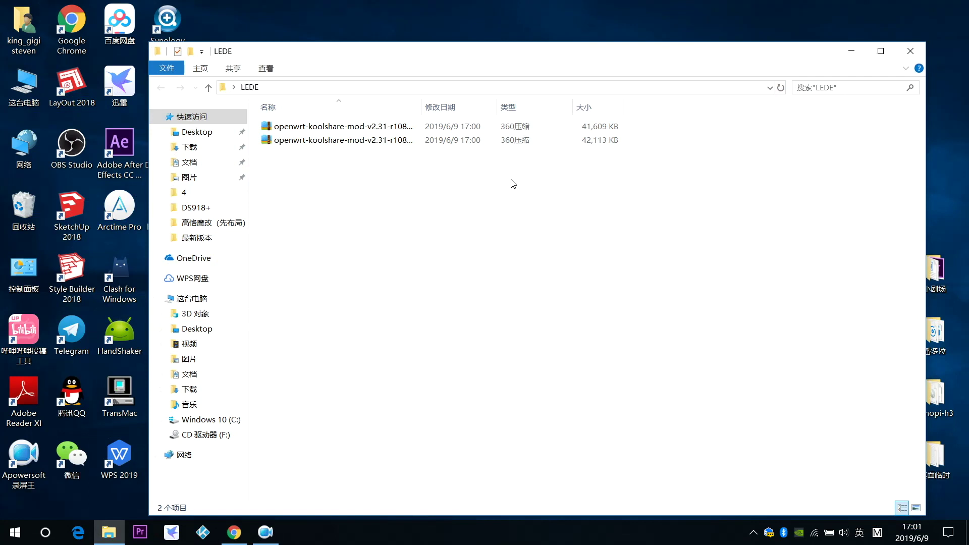
{"action": "left_click", "coordinate": [553, 132]}
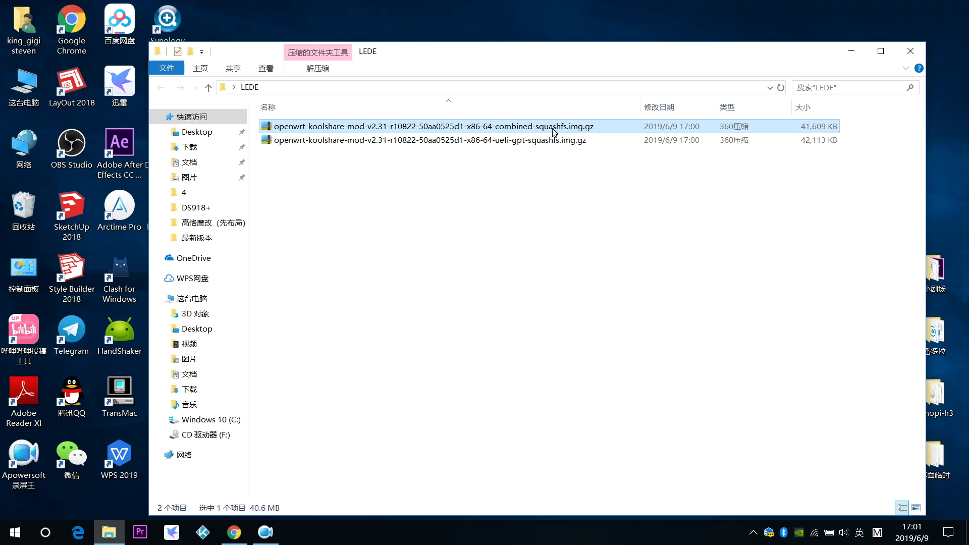
{"action": "double_click", "coordinate": [553, 131]}
{"action": "left_click", "coordinate": [353, 299]}
{"action": "left_click", "coordinate": [566, 129]}
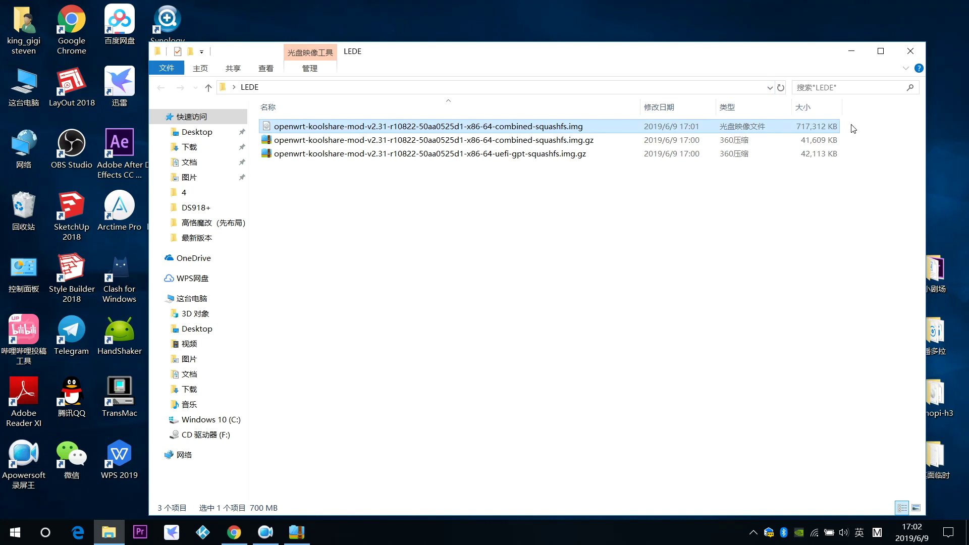
{"action": "left_click", "coordinate": [910, 51]}
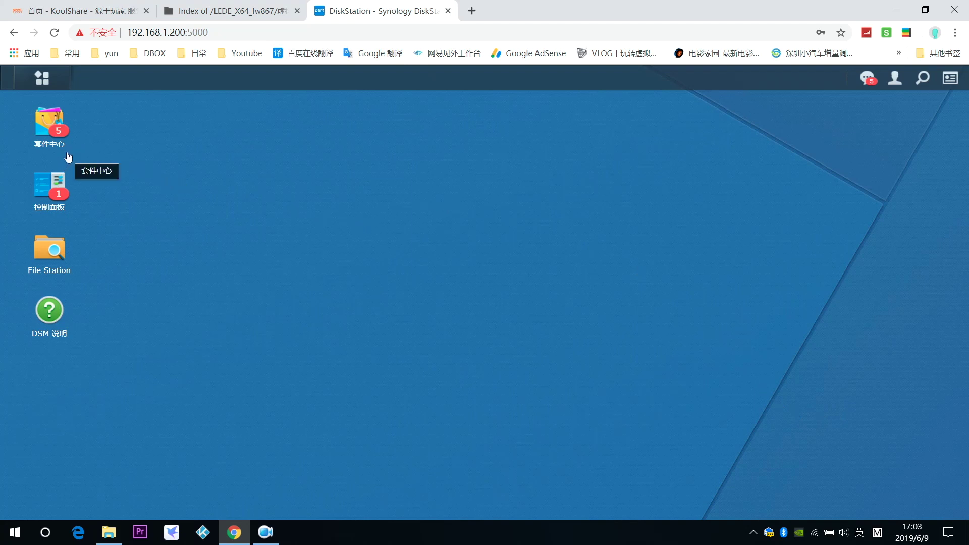
- Find Virtual Machine Manager among all packages in Synology's Package Center (套件中心) and update it
{"action": "left_click", "coordinate": [51, 133]}
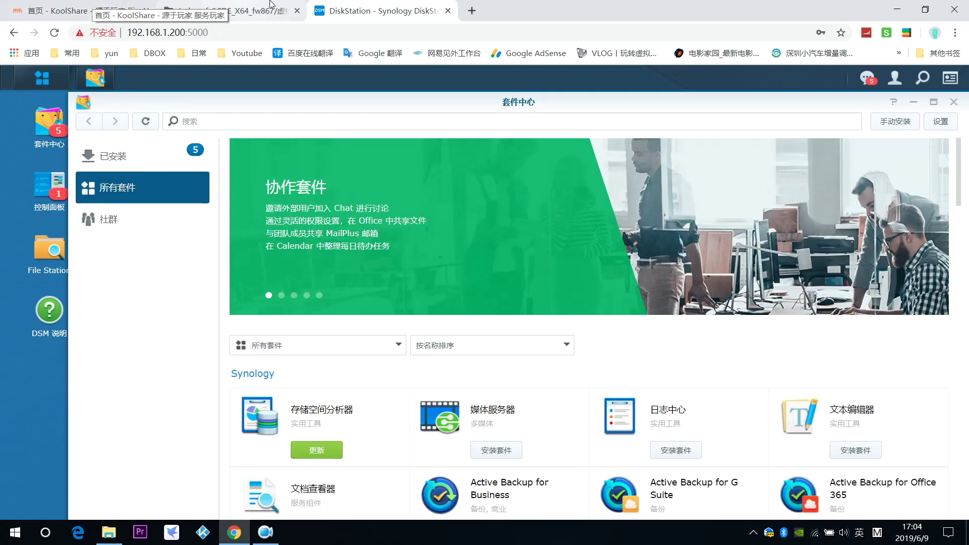
{"action": "double_click", "coordinate": [319, 99]}
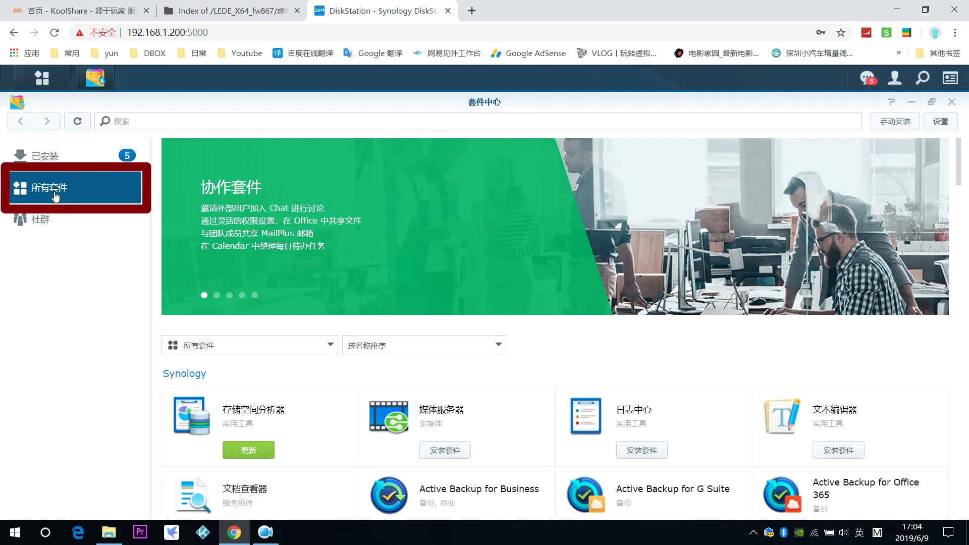
{"action": "scroll", "coordinate": [555, 353], "scroll_direction": "down", "scroll_amount": 2}
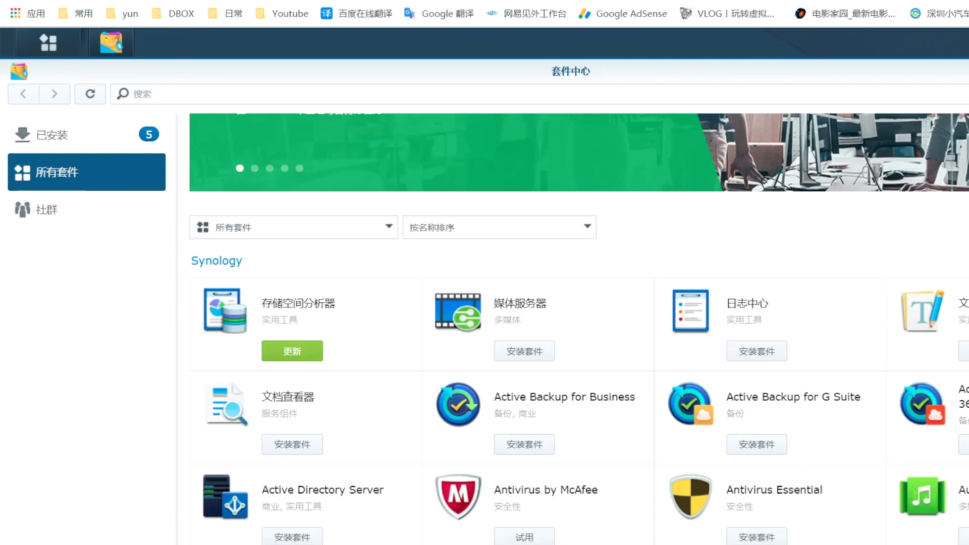
{"action": "scroll", "coordinate": [243, 282], "scroll_direction": "down", "scroll_amount": 10}
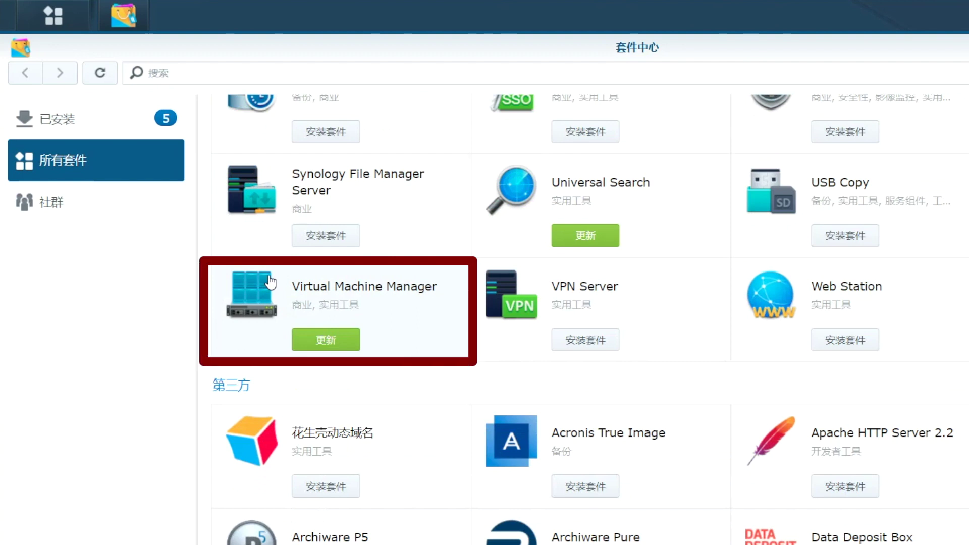
{"action": "left_click", "coordinate": [328, 344]}
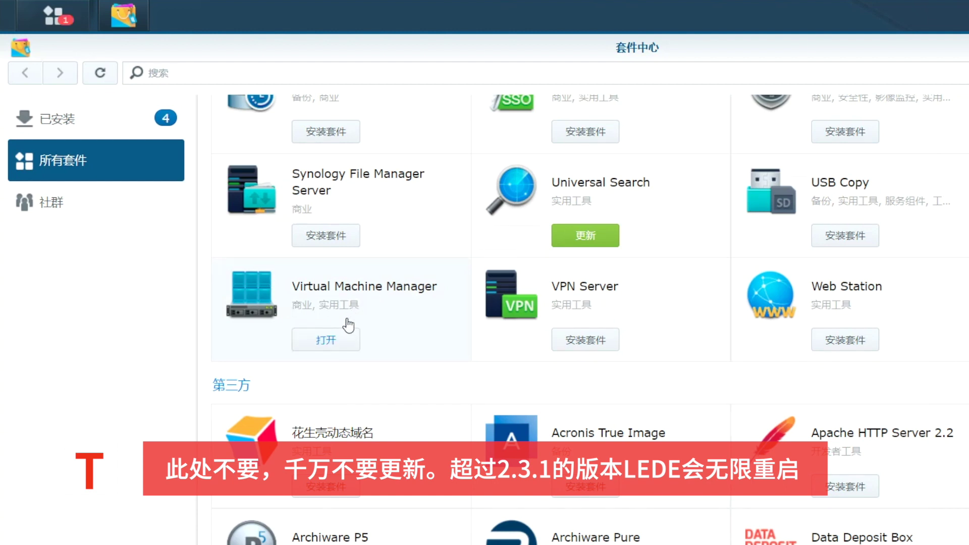
- Open Virtual Machine Manager and create the virtualization cluster on 存储空间 1, allowing the disabled network settings to be enabled
{"action": "left_click", "coordinate": [327, 341]}
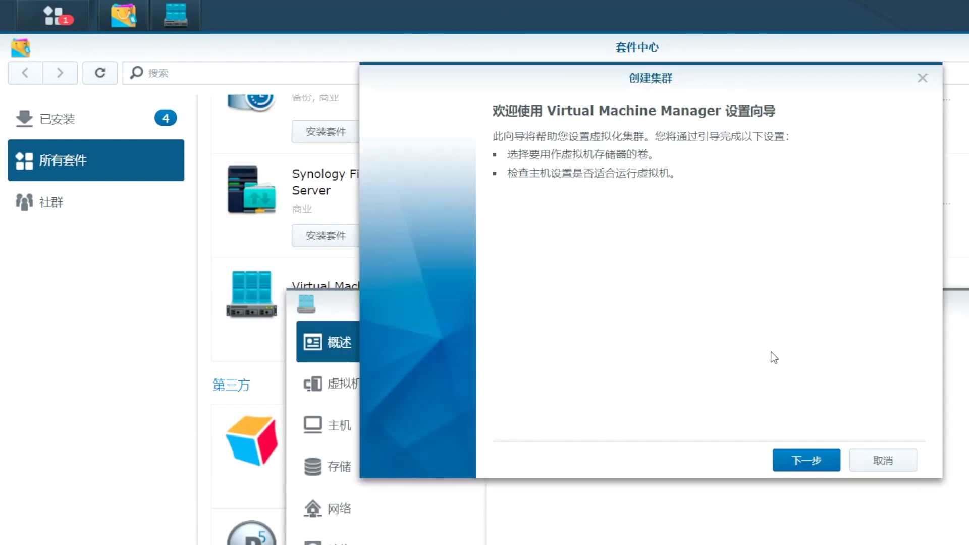
{"action": "left_click", "coordinate": [807, 461]}
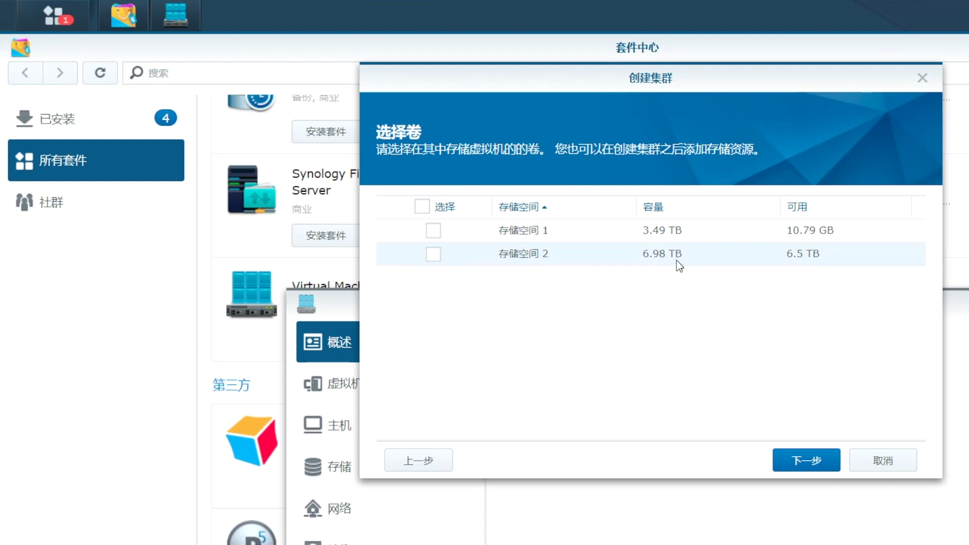
{"action": "left_click", "coordinate": [433, 231]}
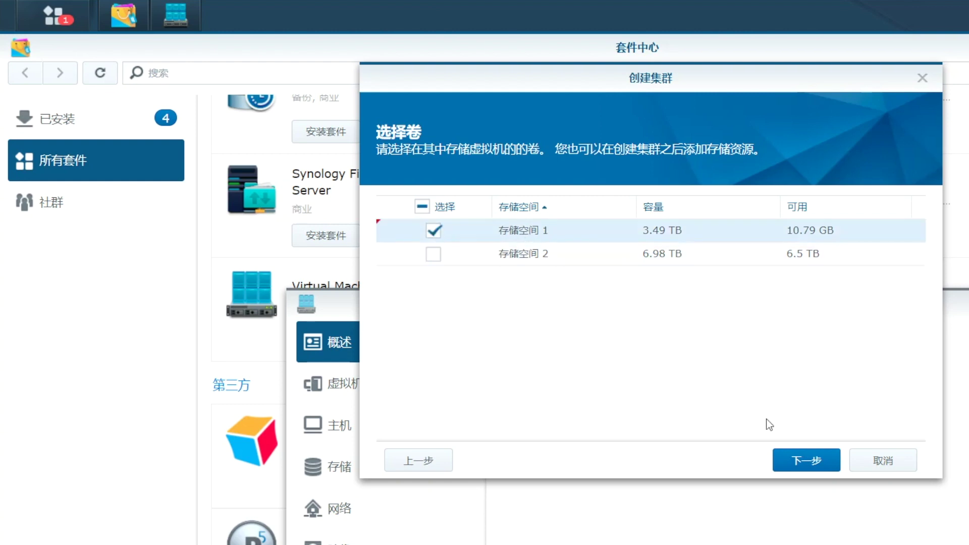
{"action": "left_click", "coordinate": [802, 462]}
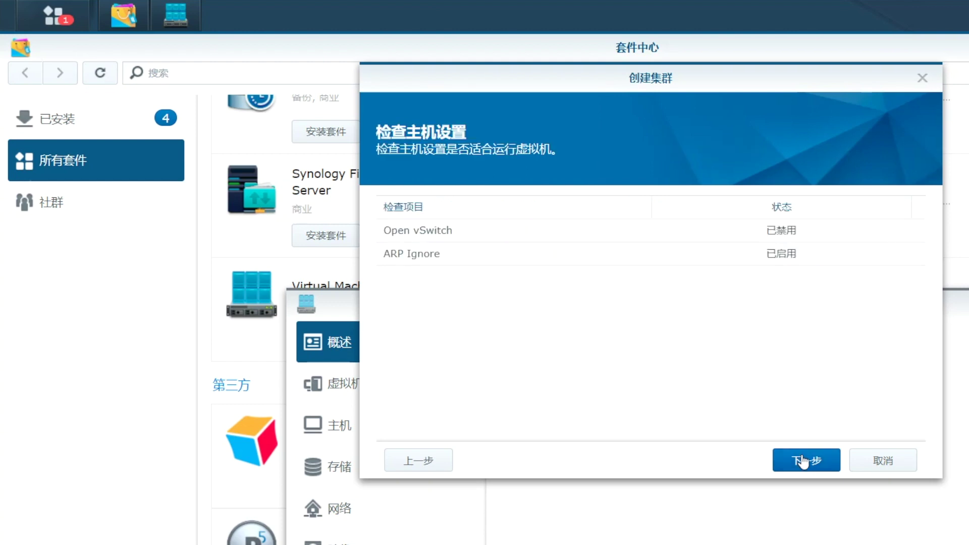
{"action": "left_click", "coordinate": [813, 465]}
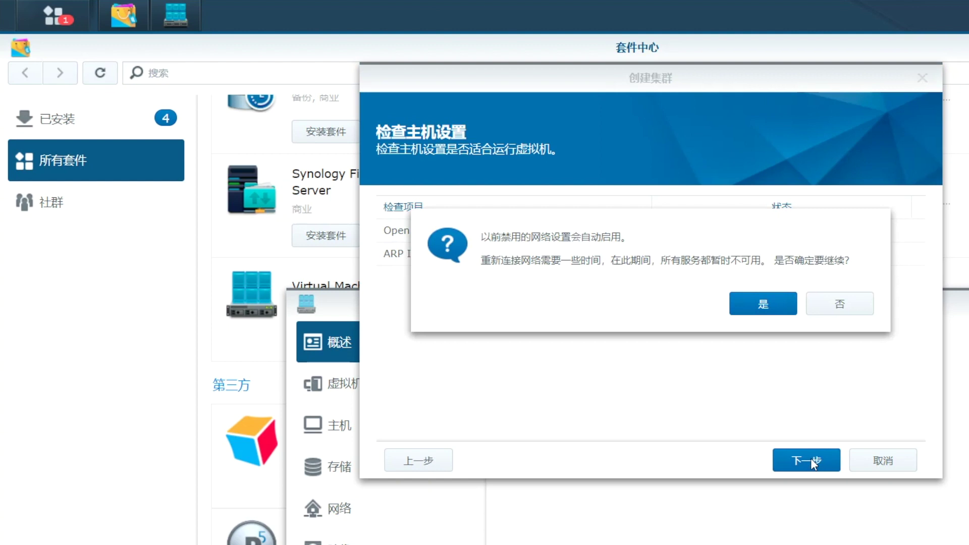
{"action": "left_click", "coordinate": [763, 305]}
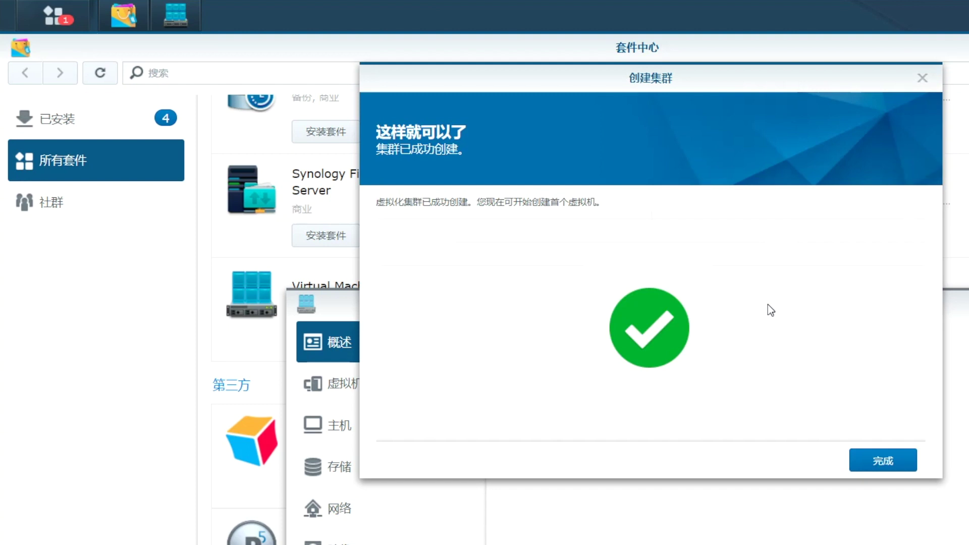
{"action": "left_click", "coordinate": [883, 460]}
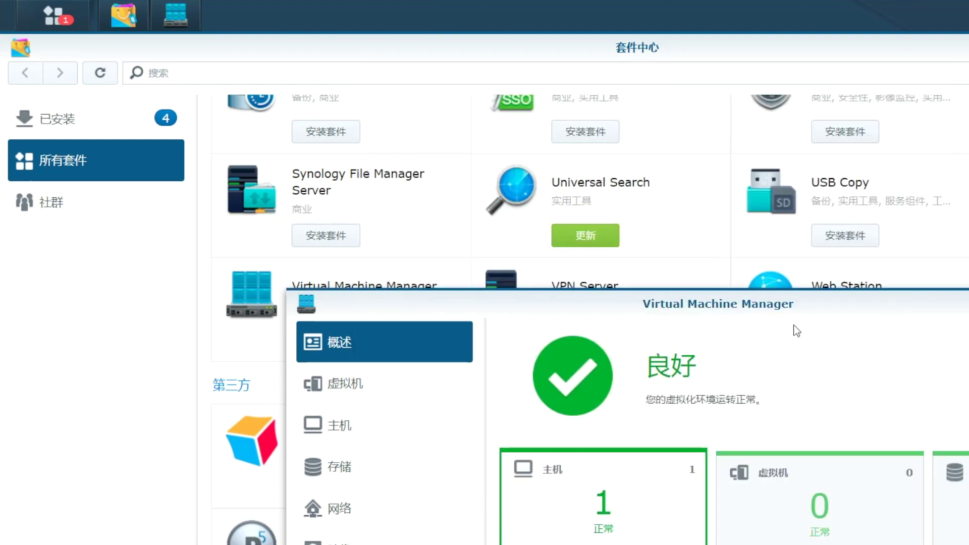
- Maximize Virtual Machine Manager and add a system image from the PC file openwrt-koolshare-mod-v2.31-r10822-50aa0525d1-x86-64-combined-squashfs.img
{"action": "left_click_drag", "start_coordinate": [795, 301], "coordinate": [746, 2]}
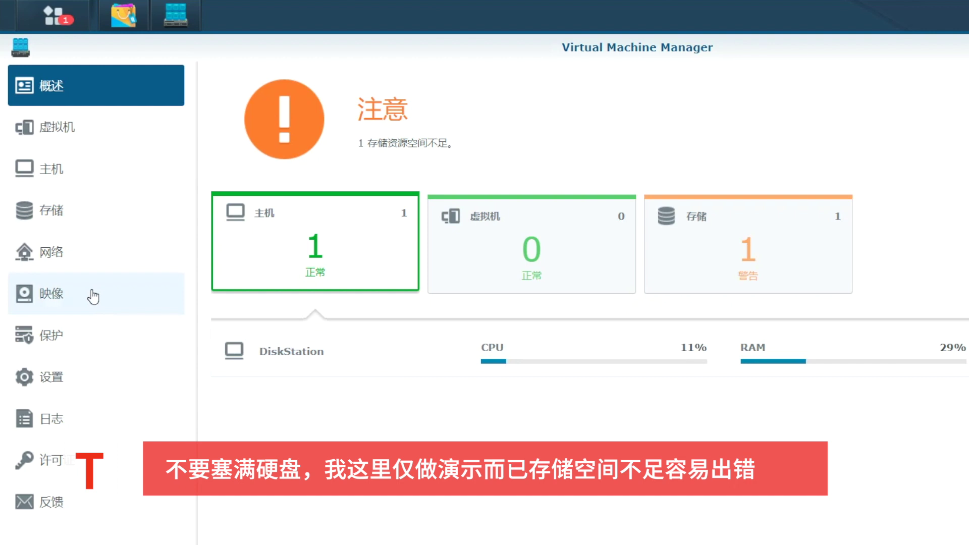
{"action": "left_click", "coordinate": [35, 295]}
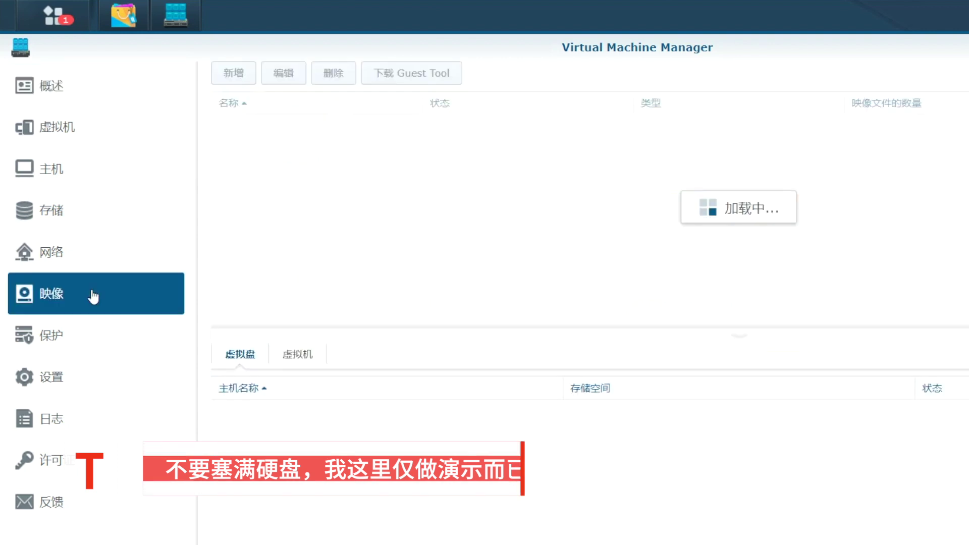
{"action": "left_click", "coordinate": [238, 77]}
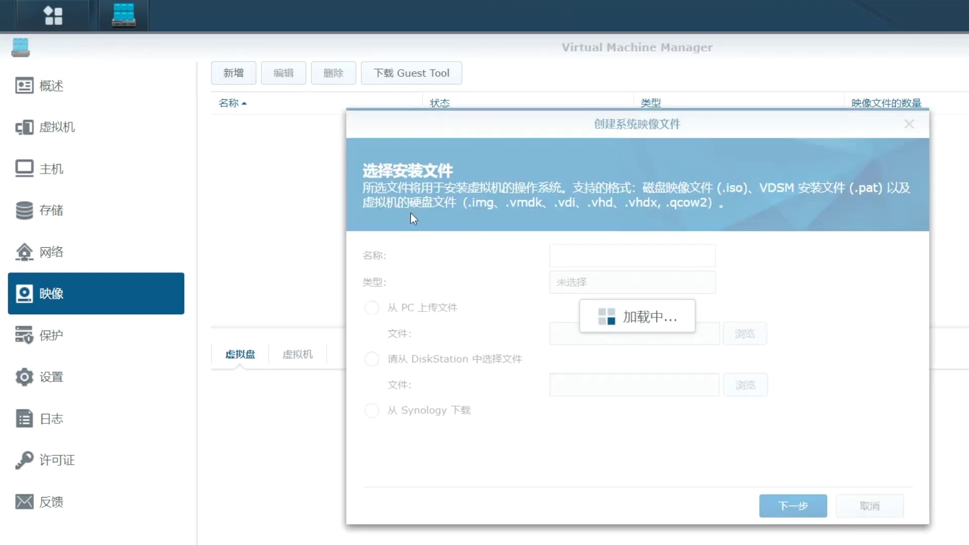
{"action": "left_click", "coordinate": [398, 312]}
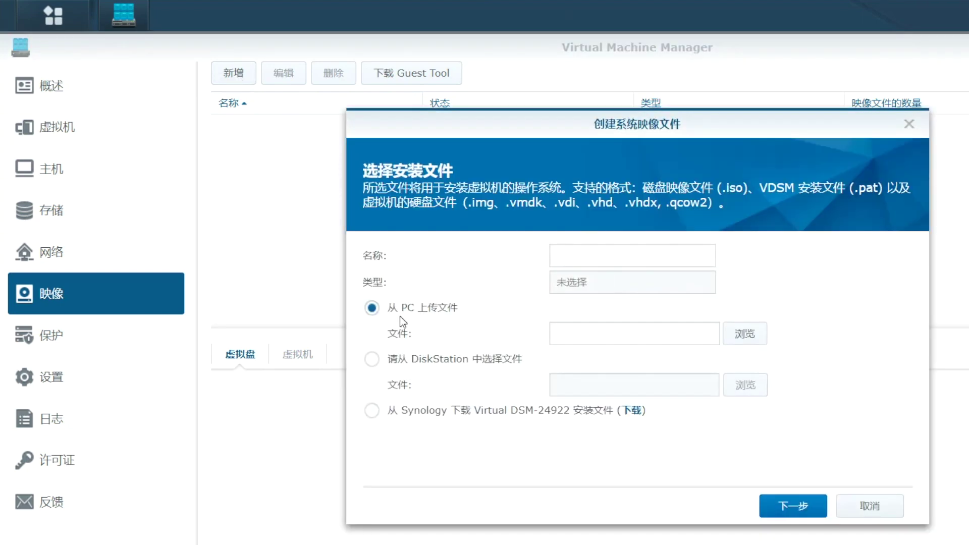
{"action": "left_click", "coordinate": [745, 333]}
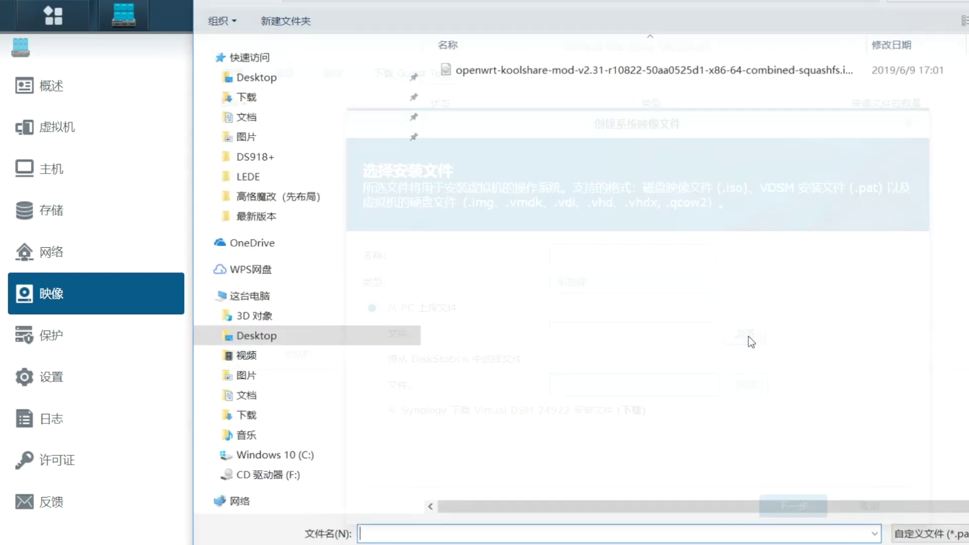
{"action": "left_click", "coordinate": [594, 71]}
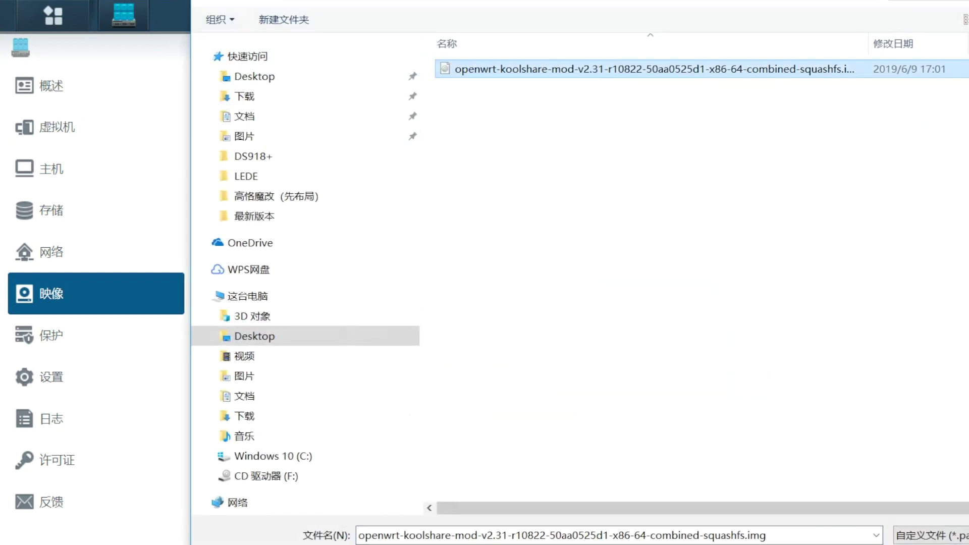
{"action": "key", "text": "Return"}
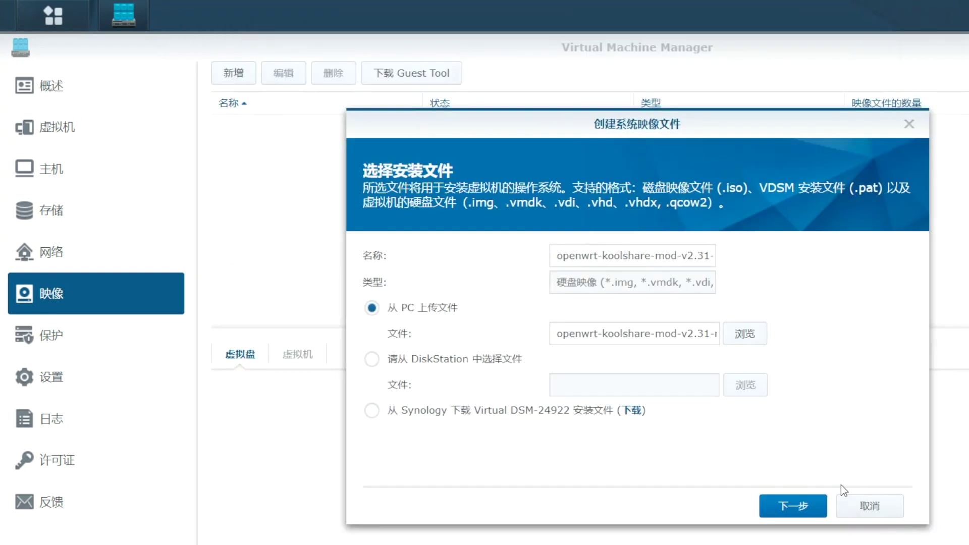
- Keep the suggested image name and create the system image on the DiskStation storage
{"action": "left_click_drag", "start_coordinate": [601, 255], "coordinate": [724, 266]}
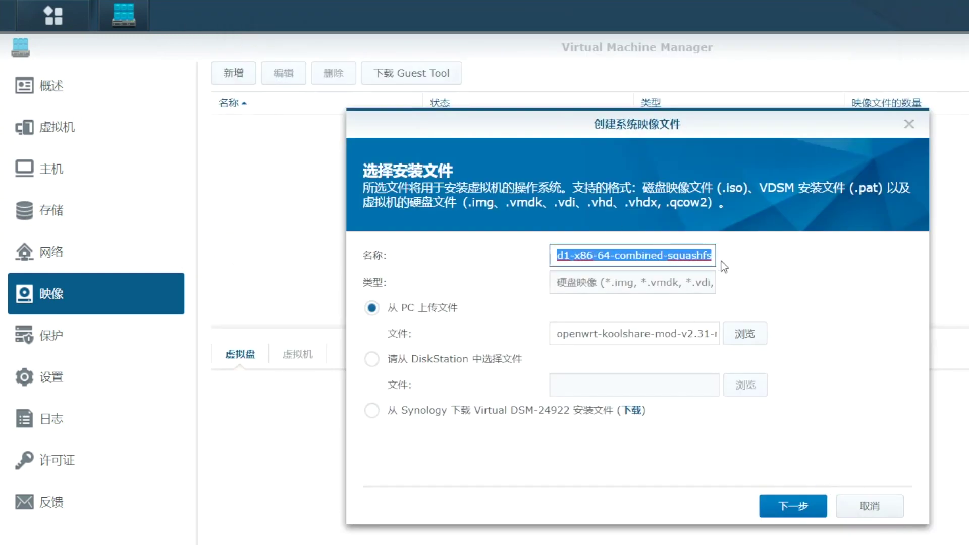
{"action": "left_click", "coordinate": [796, 507]}
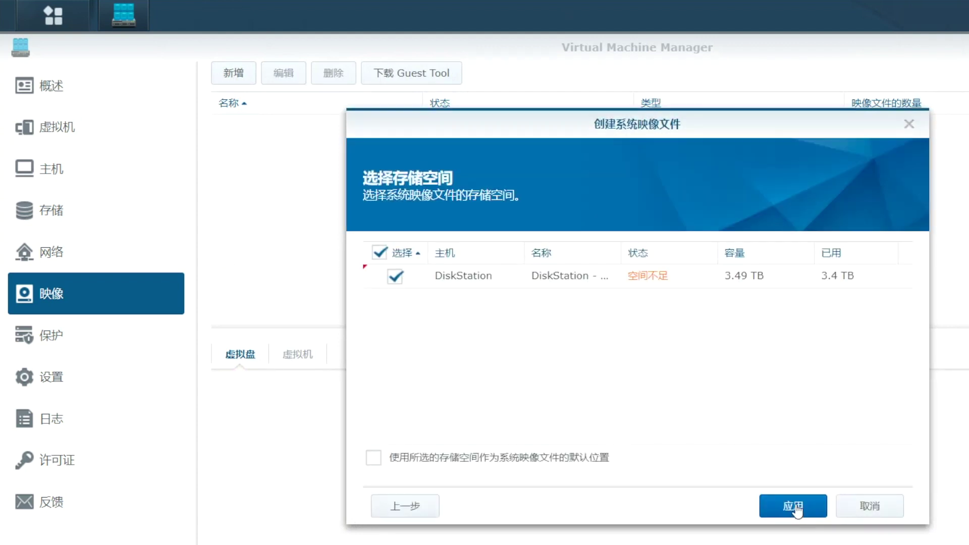
{"action": "left_click", "coordinate": [795, 507]}
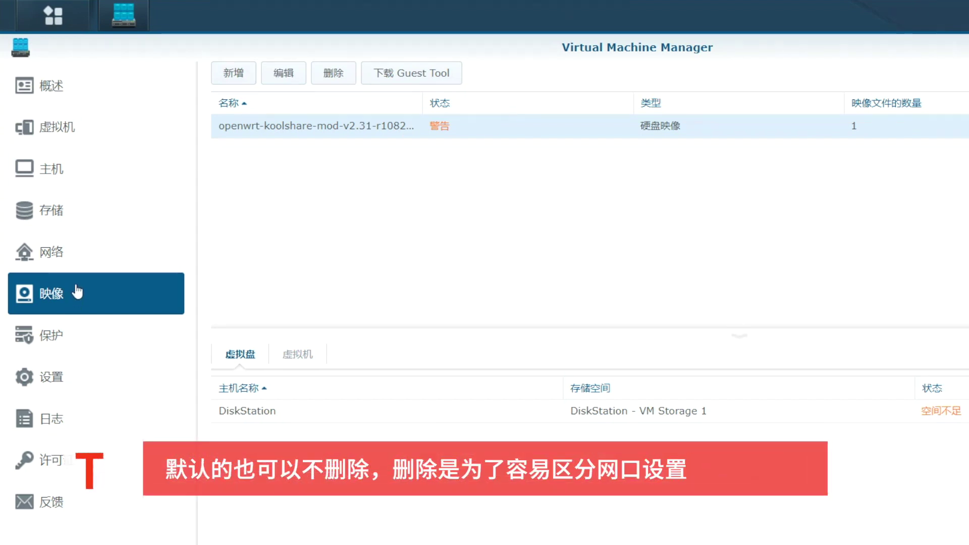
- Delete the Default VM Network from the virtual machine networks
{"action": "left_click", "coordinate": [94, 256]}
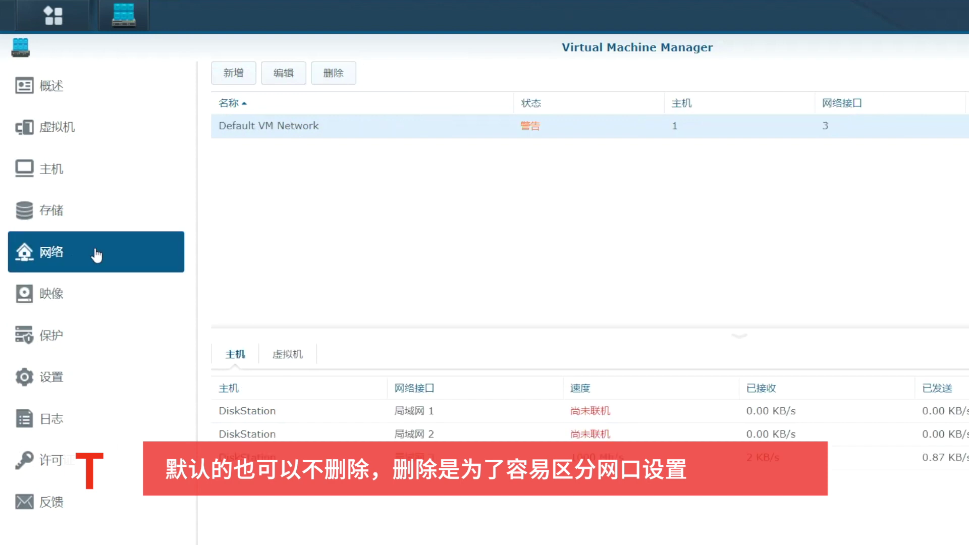
{"action": "left_click", "coordinate": [338, 77]}
{"action": "left_click", "coordinate": [705, 362]}
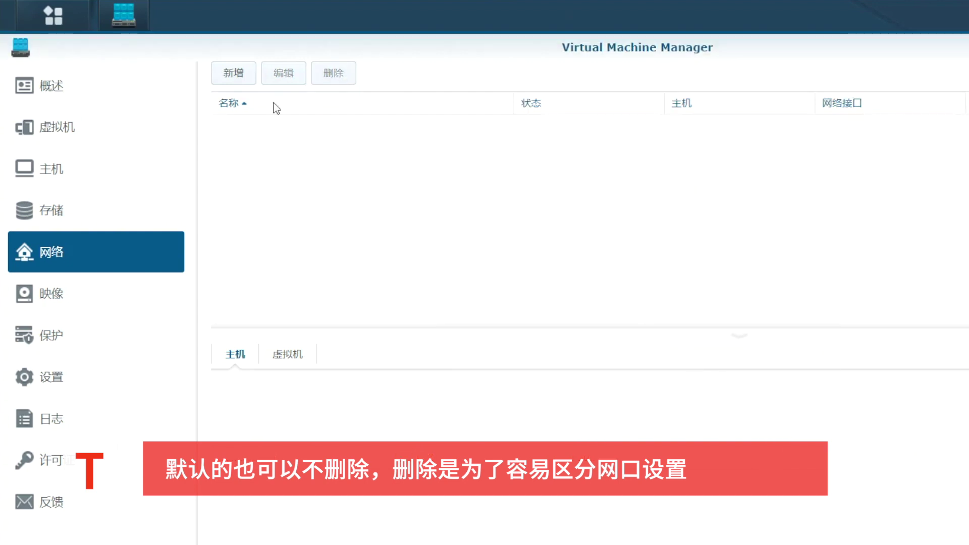
- Create an external virtual switch named LAN on the DiskStation interface 局域网 3
{"action": "left_click", "coordinate": [241, 80]}
{"action": "left_click", "coordinate": [794, 528]}
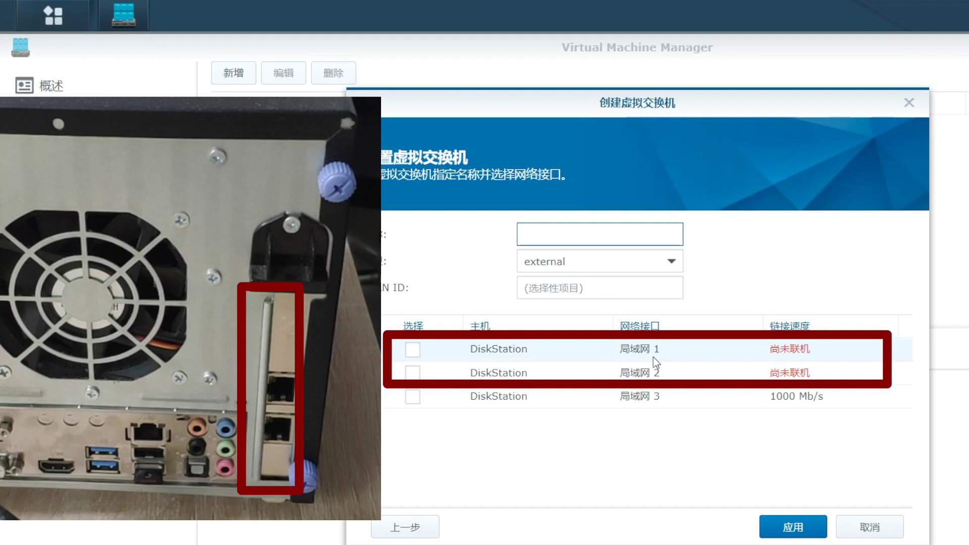
{"action": "left_click", "coordinate": [667, 401]}
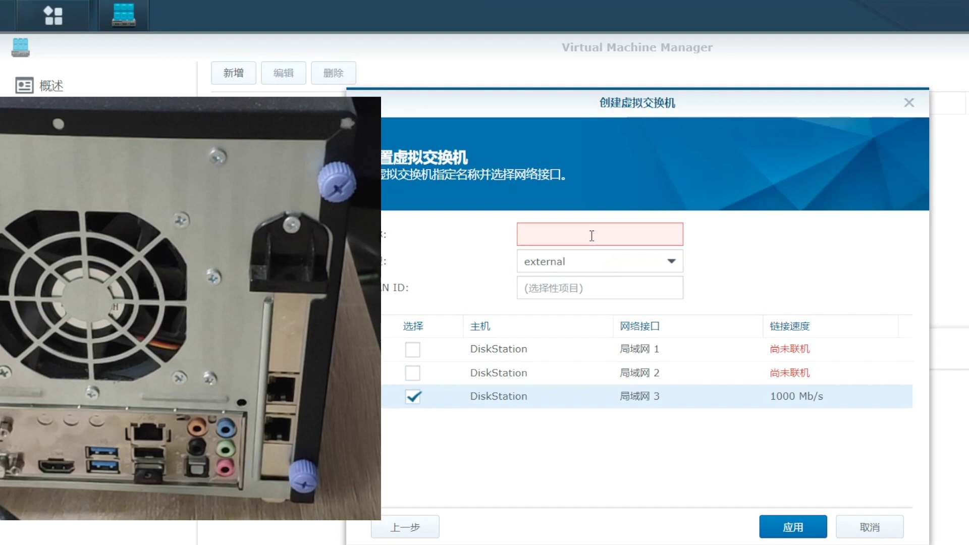
{"action": "left_click", "coordinate": [591, 236]}
{"action": "type", "text": "LAN"}
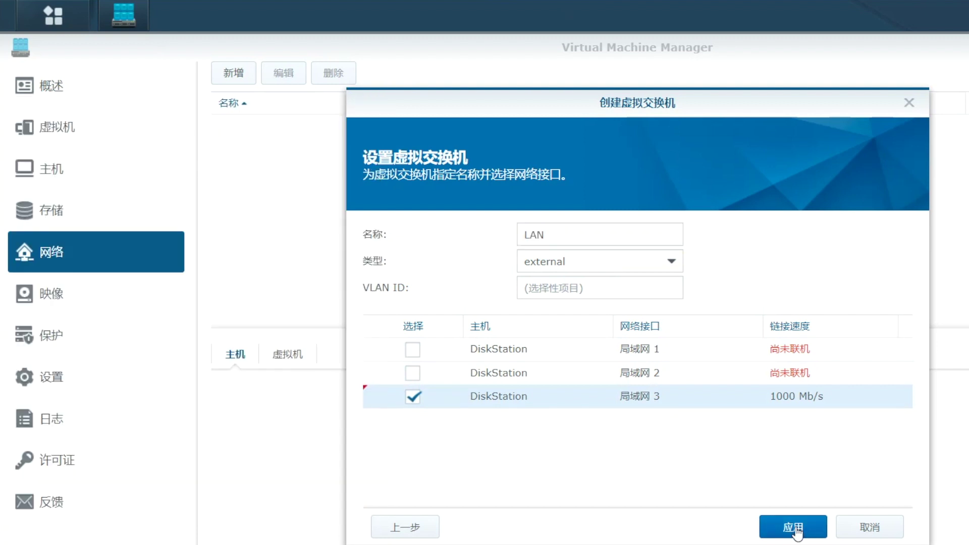
{"action": "left_click", "coordinate": [794, 528]}
- Create two more external virtual switches, WAN1 on 局域网 1 and WAN2 on 局域网 2
{"action": "left_click", "coordinate": [234, 75]}
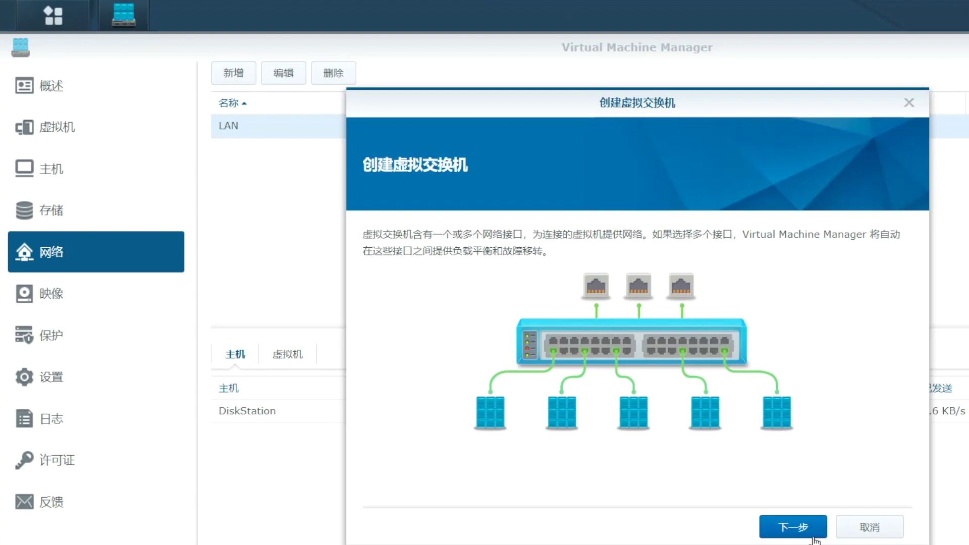
{"action": "left_click", "coordinate": [793, 527]}
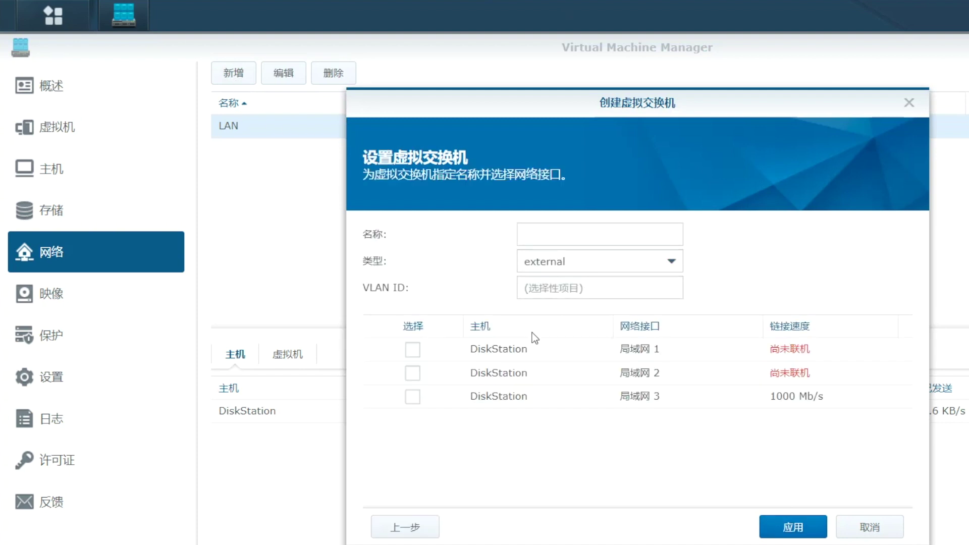
{"action": "left_click", "coordinate": [412, 349]}
{"action": "left_click", "coordinate": [575, 235]}
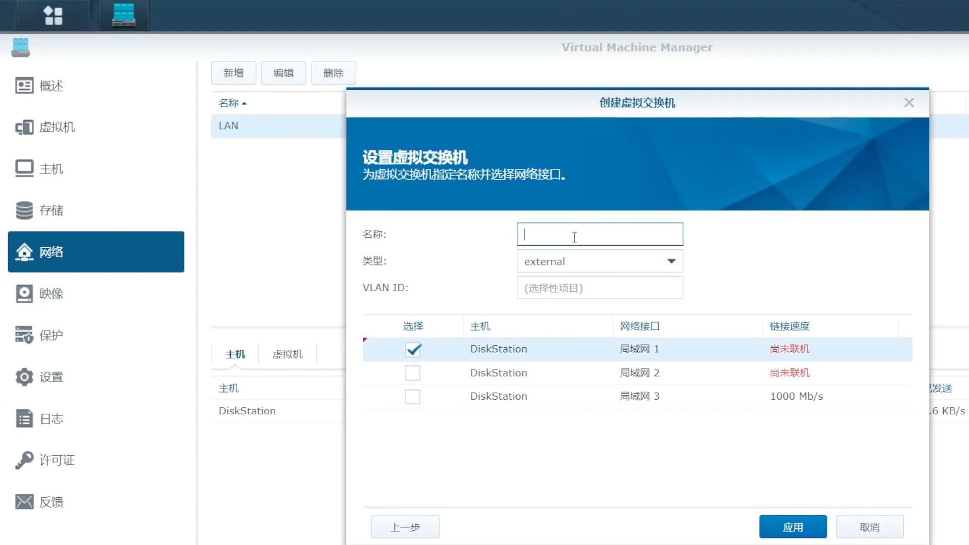
{"action": "type", "text": "WAN"}
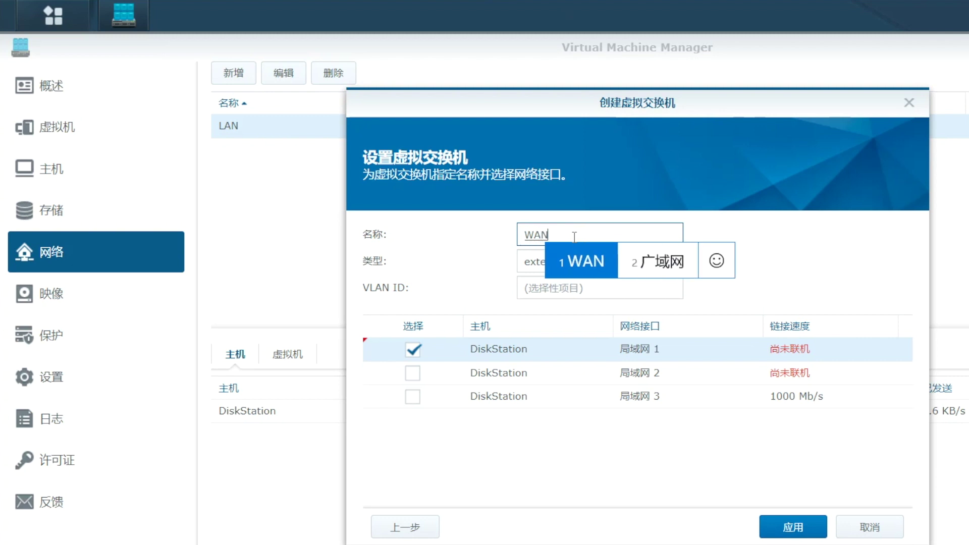
{"action": "key", "text": "Return"}
{"action": "type", "text": "1"}
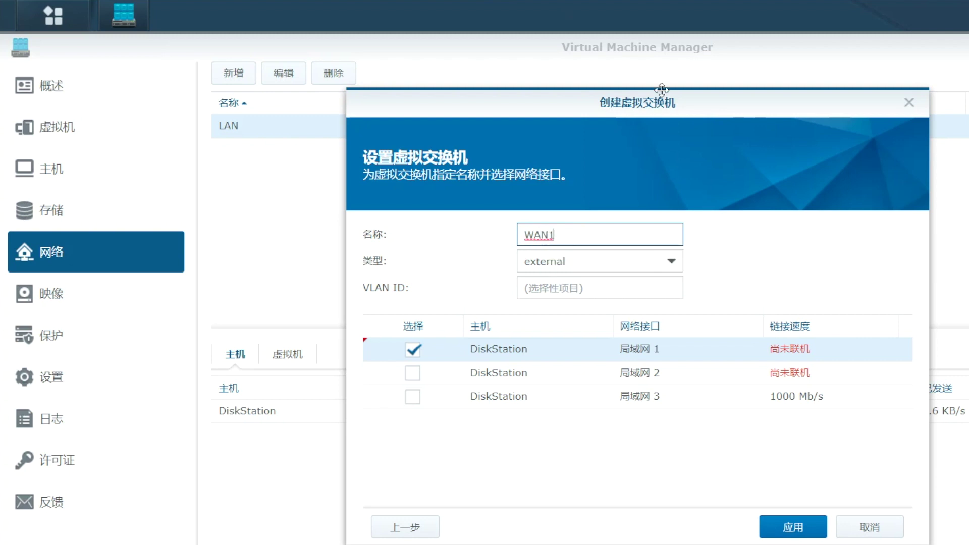
{"action": "left_click", "coordinate": [809, 527]}
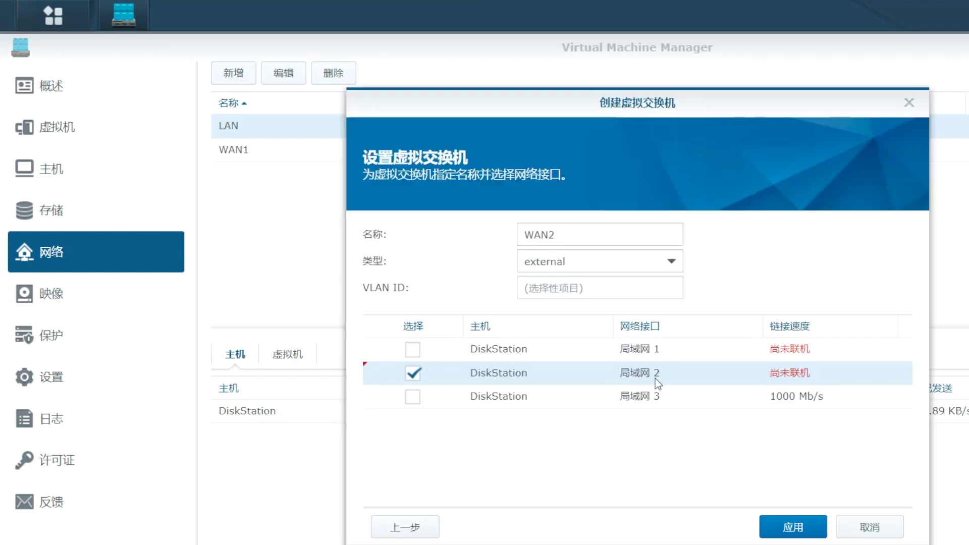
{"action": "left_click", "coordinate": [793, 528]}
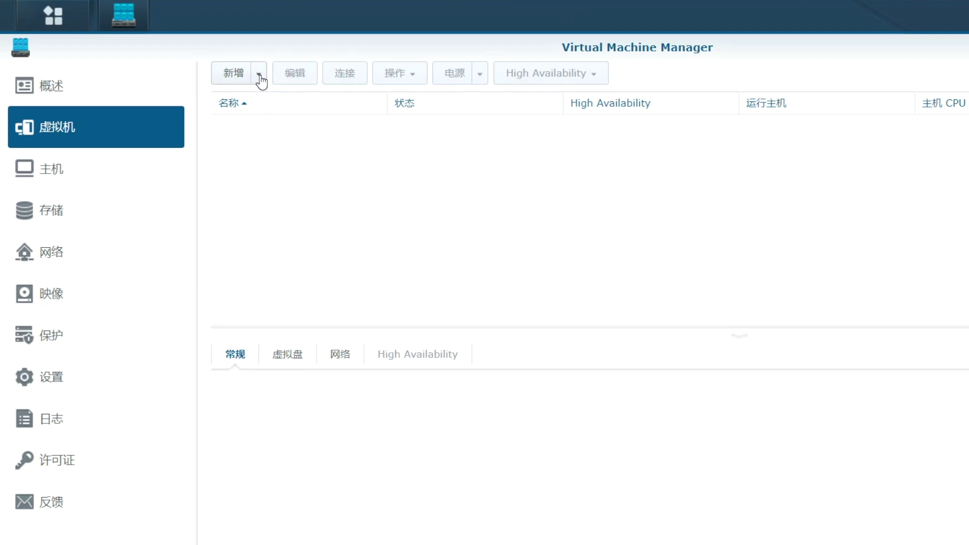
- Start importing a virtual machine from the openwrt-koolshare-mod-v2 hard disk image and store it on the DiskStation storage
{"action": "left_click", "coordinate": [258, 76]}
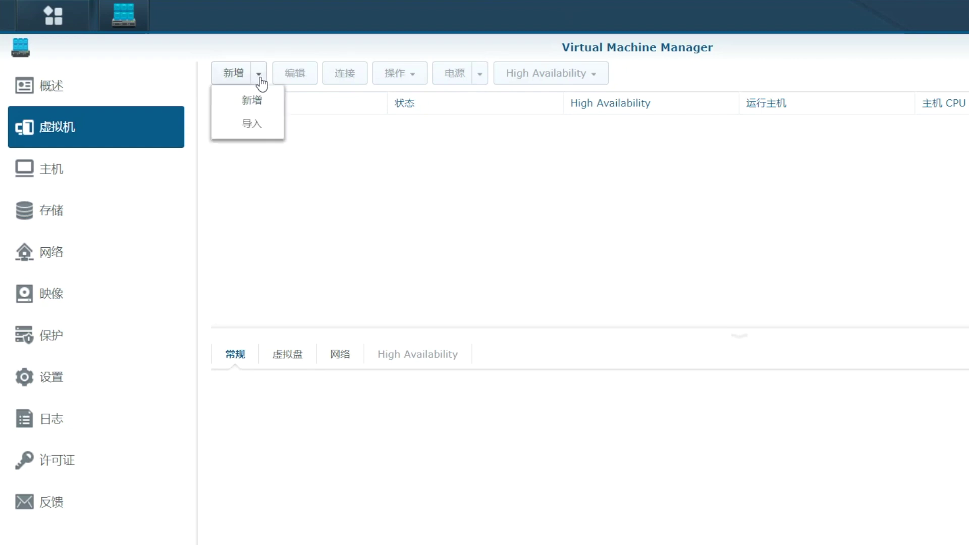
{"action": "left_click", "coordinate": [253, 125]}
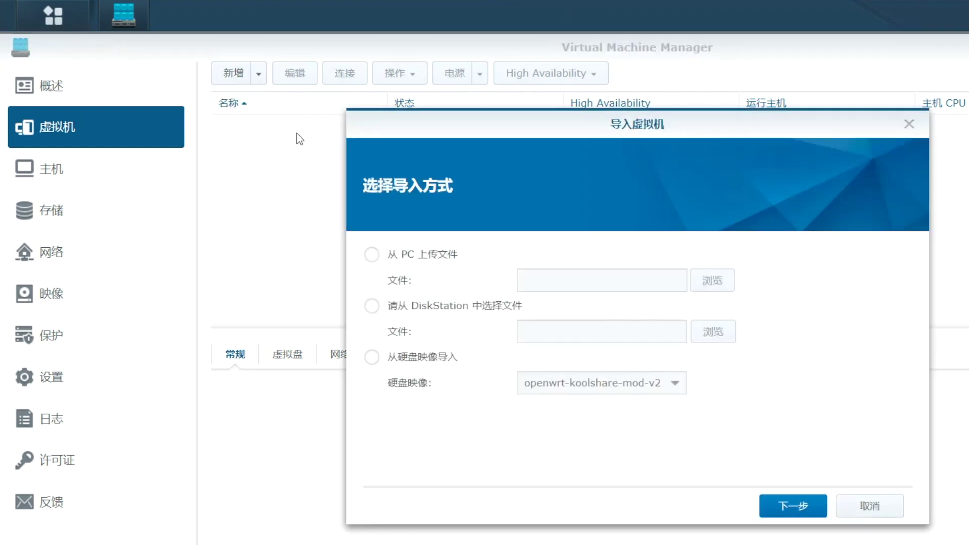
{"action": "left_click_drag", "start_coordinate": [574, 116], "coordinate": [575, 105]}
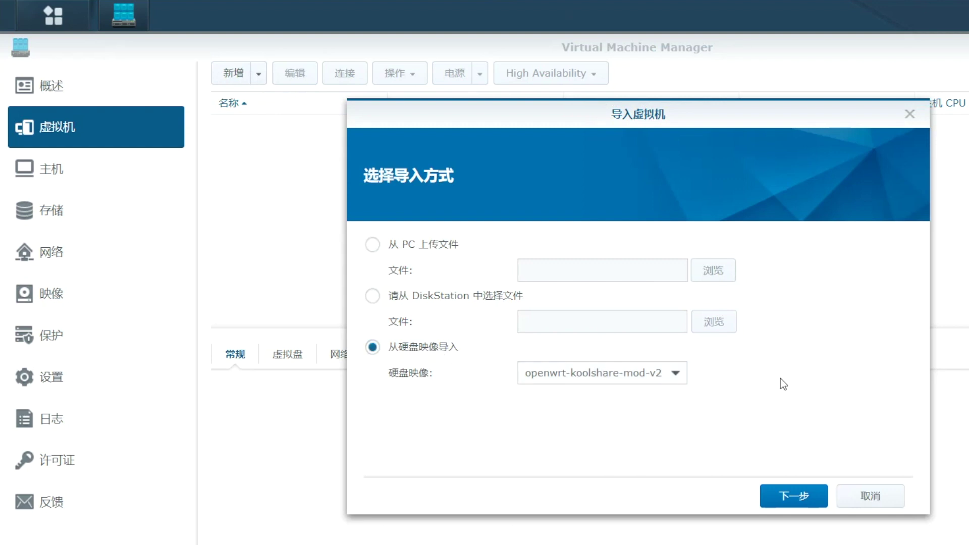
{"action": "left_click", "coordinate": [797, 501]}
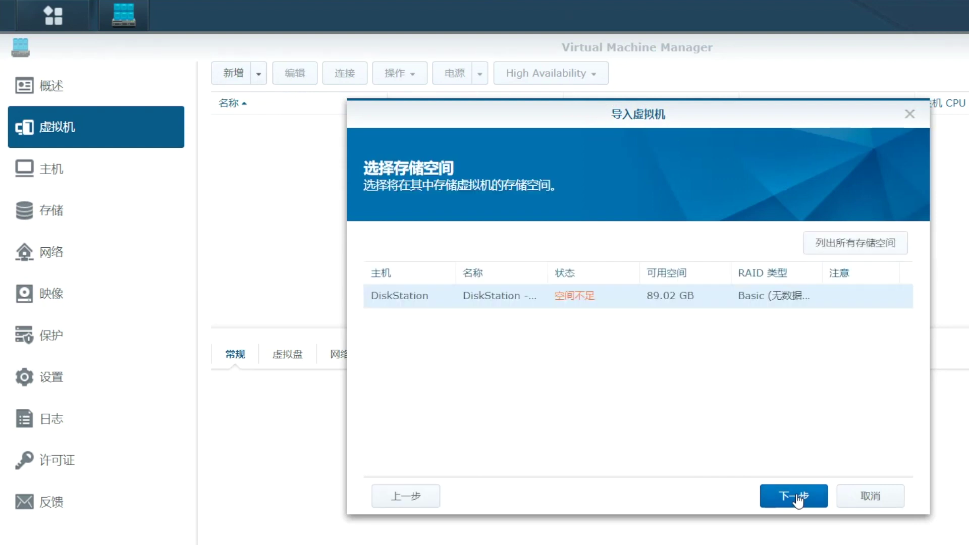
{"action": "left_click", "coordinate": [797, 501]}
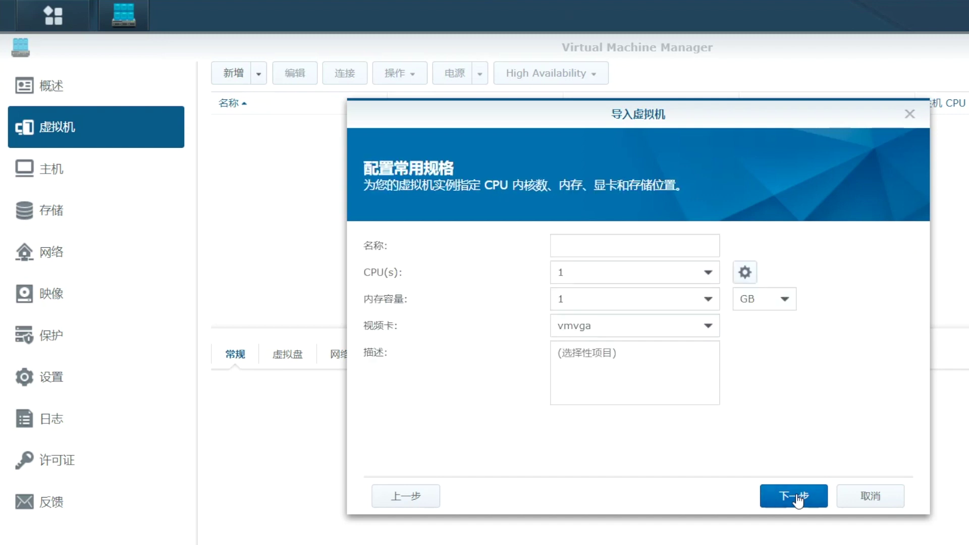
- Name the virtual machine LEDE and assign it 2 CPUs, keeping 1 GB of memory and the vmvga video card
{"action": "left_click", "coordinate": [649, 243]}
{"action": "type", "text": "LEDE"}
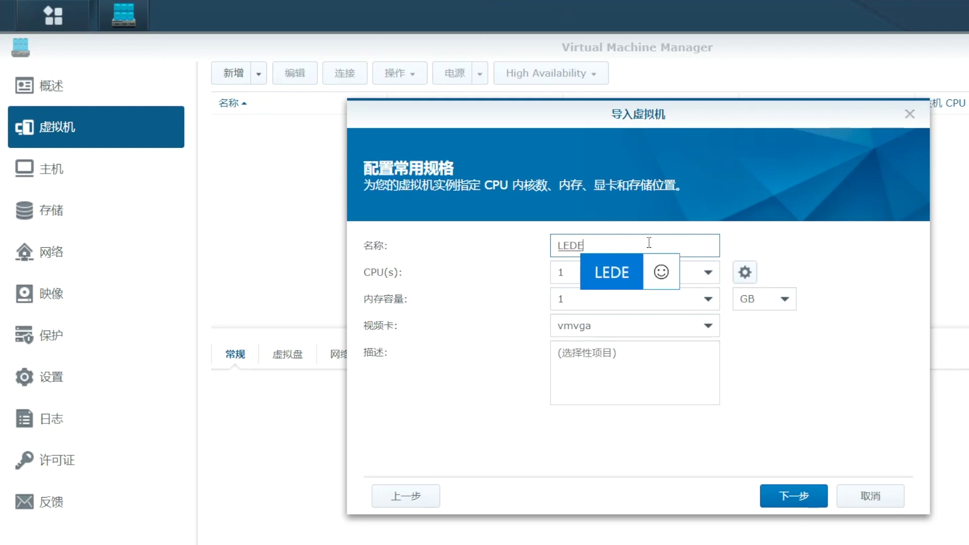
{"action": "key", "text": "Return"}
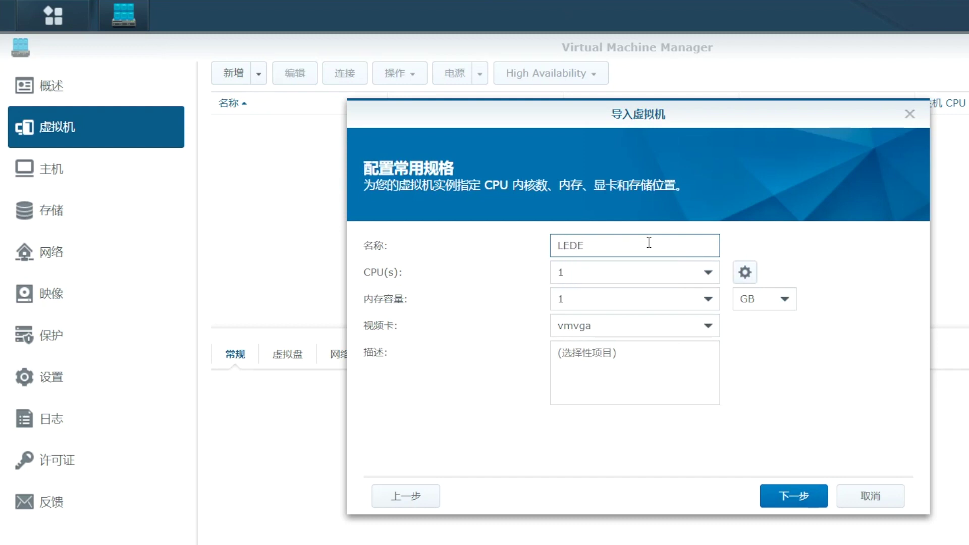
{"action": "left_click", "coordinate": [689, 275]}
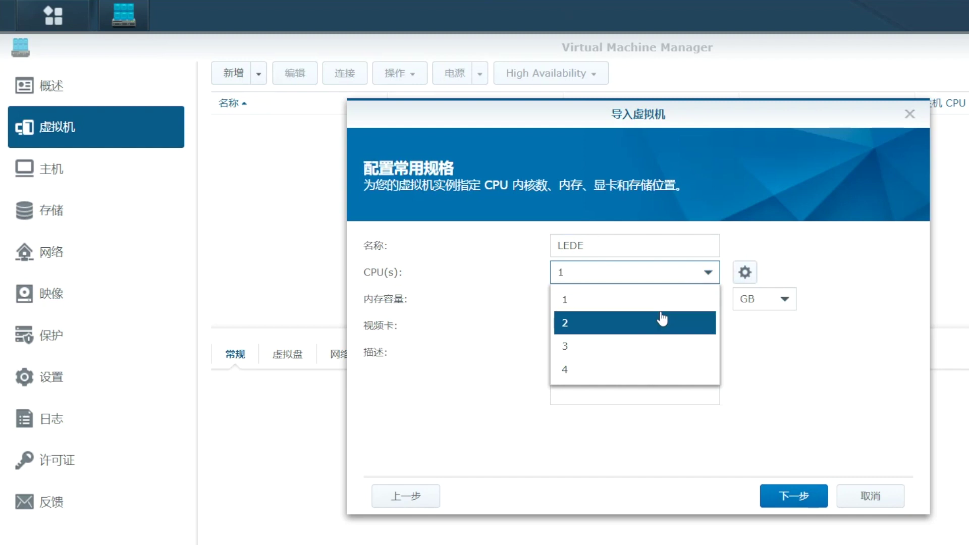
{"action": "left_click", "coordinate": [659, 319]}
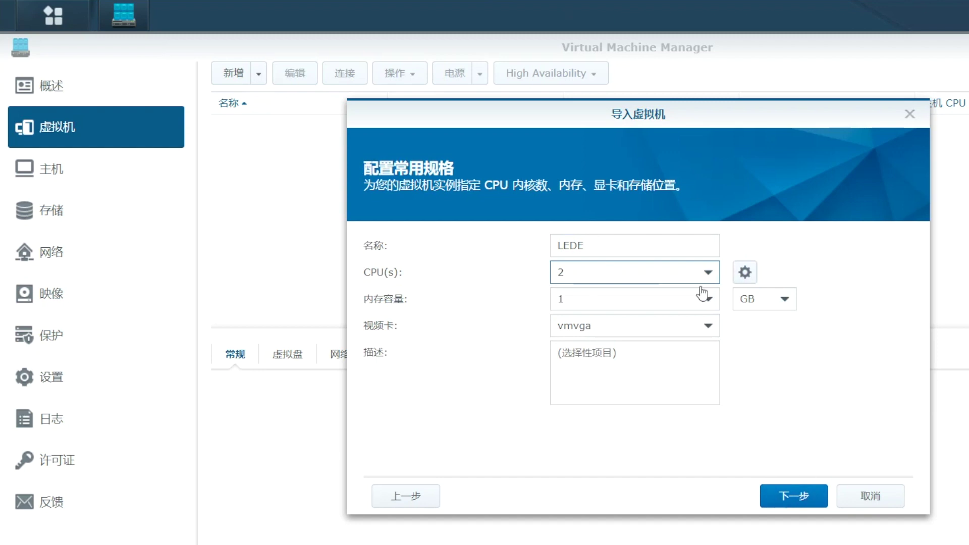
{"action": "left_click", "coordinate": [806, 507]}
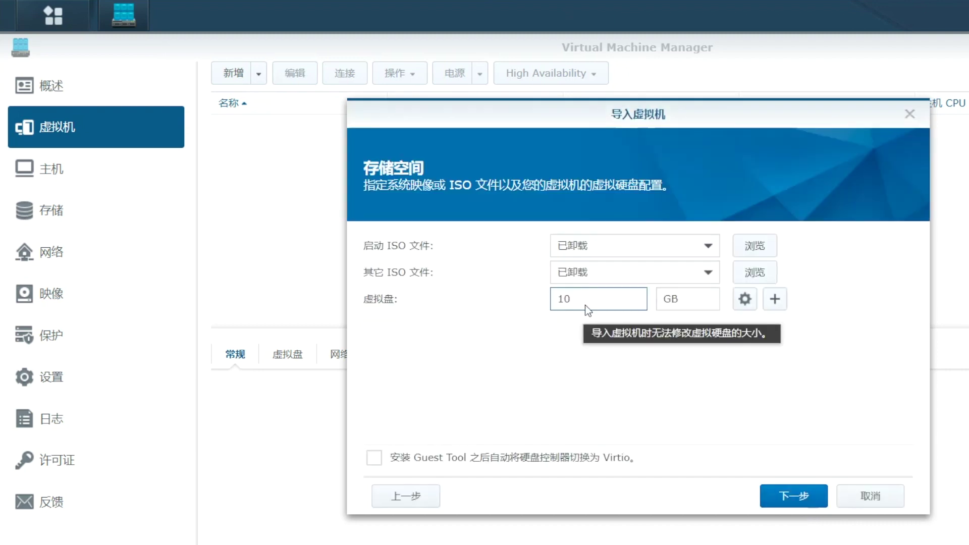
- Keep the 10 GB virtual disk and leave both ISO files unmounted in the virtual machine's storage settings
{"action": "left_click_drag", "start_coordinate": [585, 305], "coordinate": [538, 302]}
{"action": "left_click", "coordinate": [613, 301]}
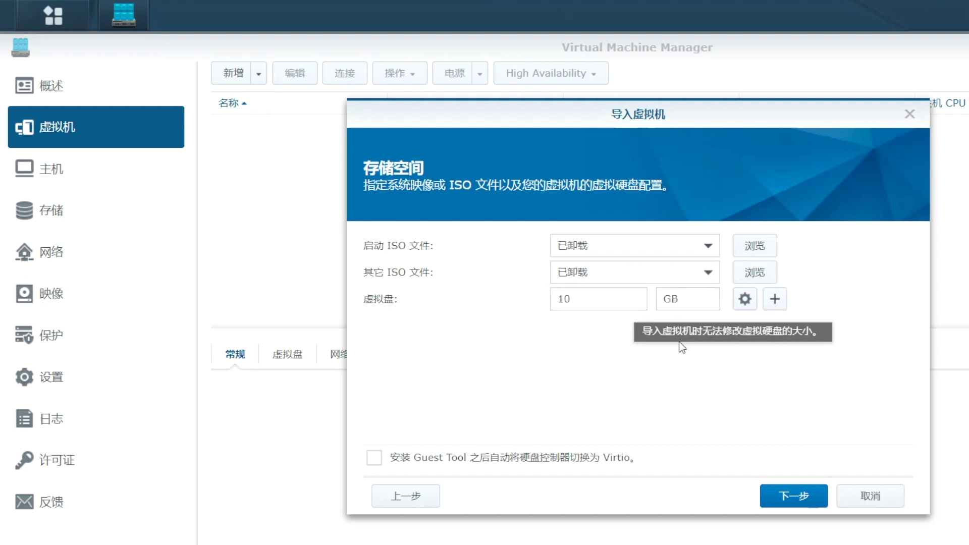
{"action": "left_click", "coordinate": [802, 500]}
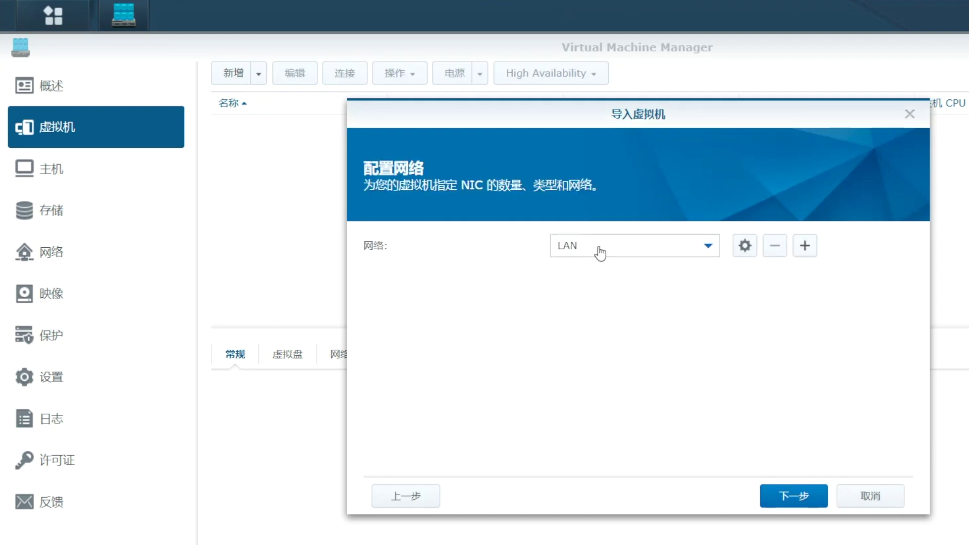
- Keep LAN as the first network and add WAN1 and WAN2 as the second and third networks
{"action": "left_click", "coordinate": [805, 246]}
{"action": "left_click", "coordinate": [706, 273]}
{"action": "left_click", "coordinate": [667, 323]}
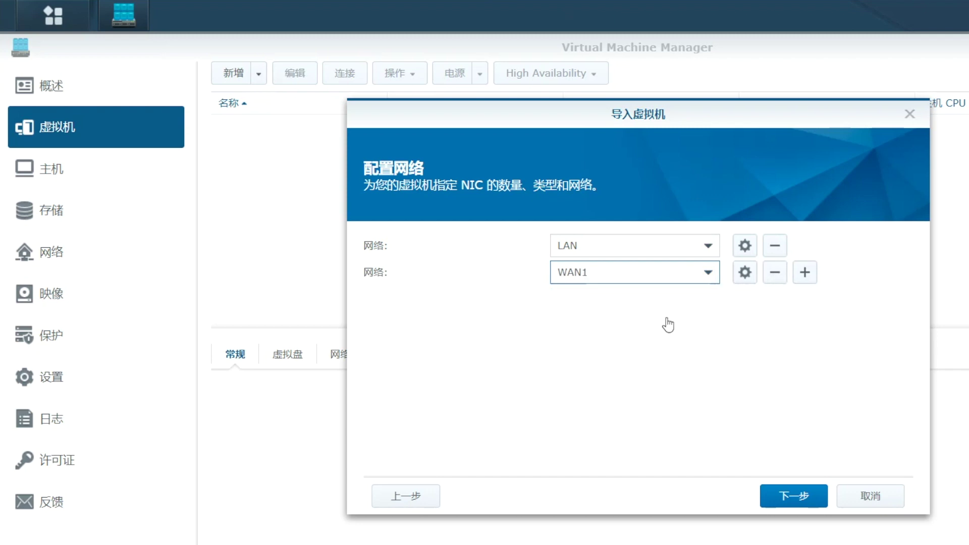
{"action": "left_click", "coordinate": [805, 272]}
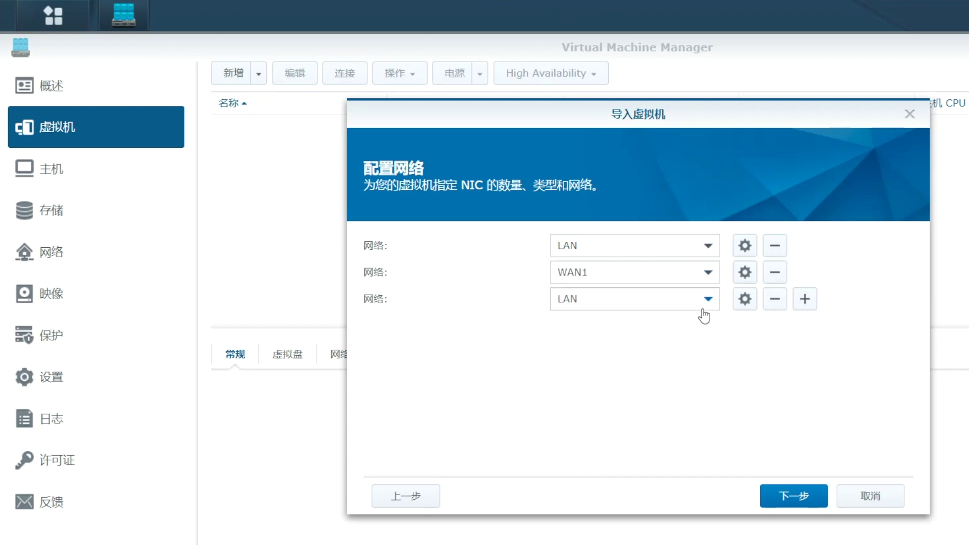
{"action": "left_click", "coordinate": [704, 300]}
{"action": "left_click", "coordinate": [656, 374]}
{"action": "left_click", "coordinate": [799, 500]}
- Set the virtual machine's automatic startup to 是, keeping Legacy BIOS and the virtual USB controller disabled
{"action": "left_click", "coordinate": [618, 246]}
{"action": "left_click", "coordinate": [618, 259]}
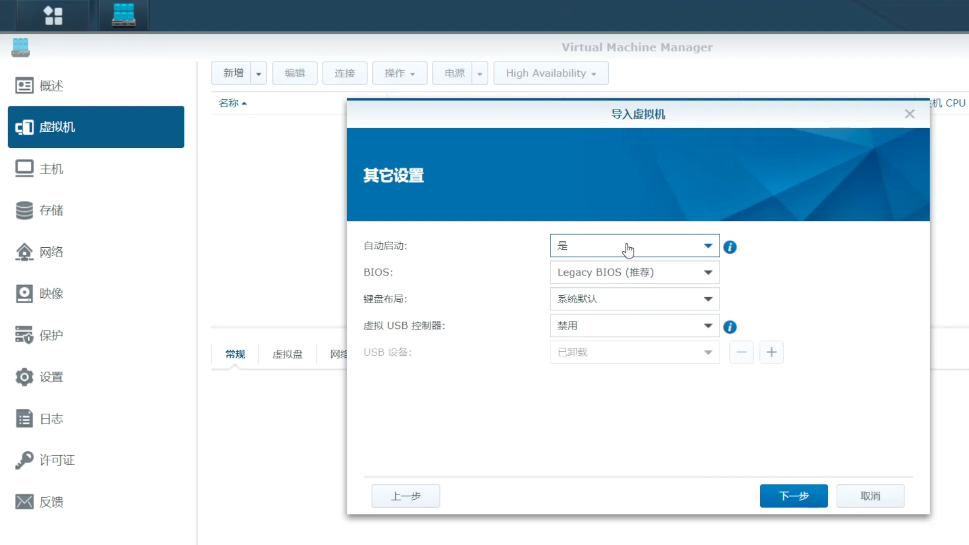
{"action": "left_click", "coordinate": [794, 496]}
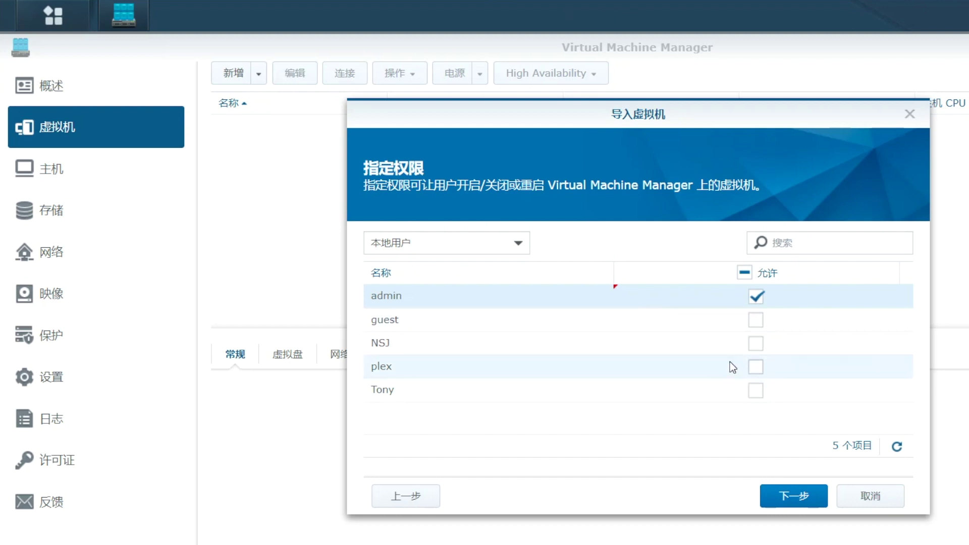
- Grant the admin user permission to operate the virtual machine, then apply the reviewed import settings and close Virtual Machine Manager
{"action": "left_click", "coordinate": [806, 500]}
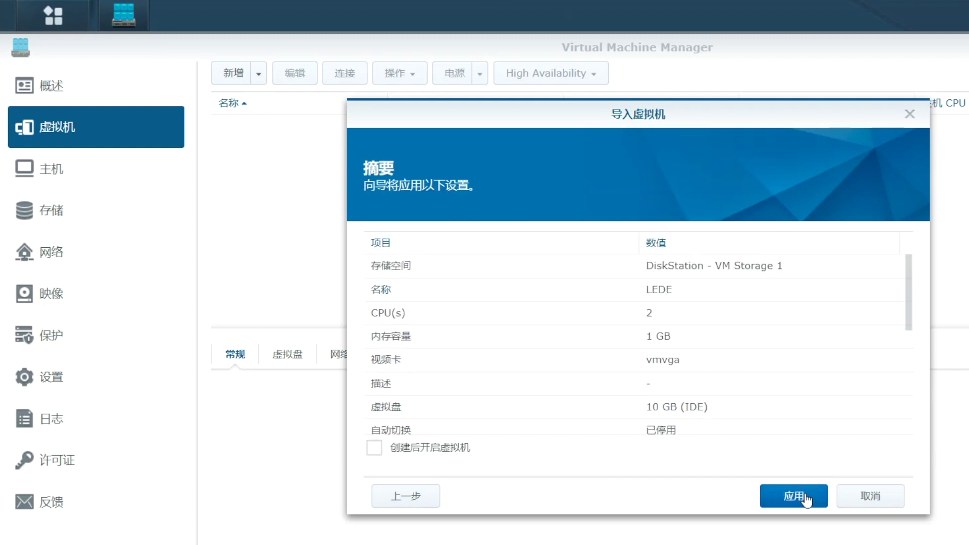
{"action": "left_click_drag", "start_coordinate": [909, 305], "coordinate": [897, 419]}
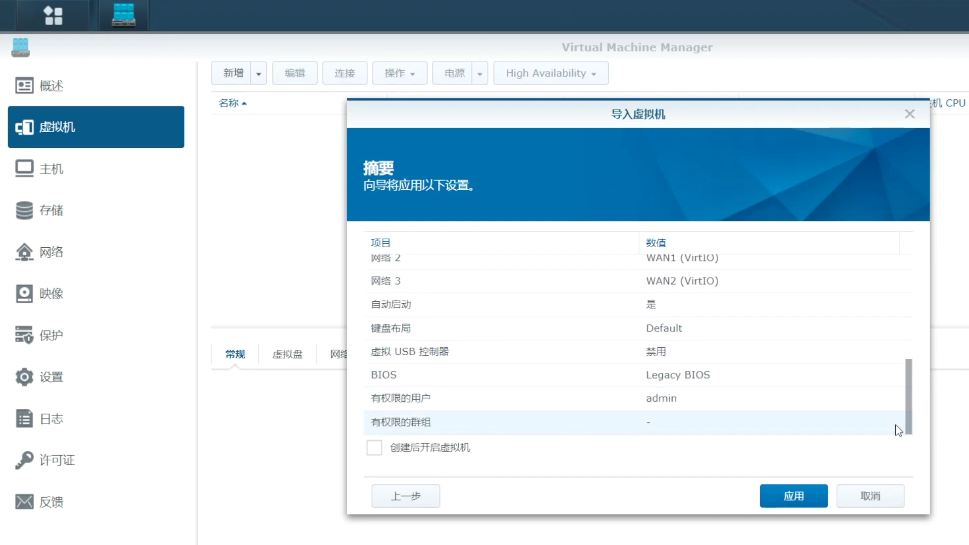
{"action": "left_click", "coordinate": [791, 498]}
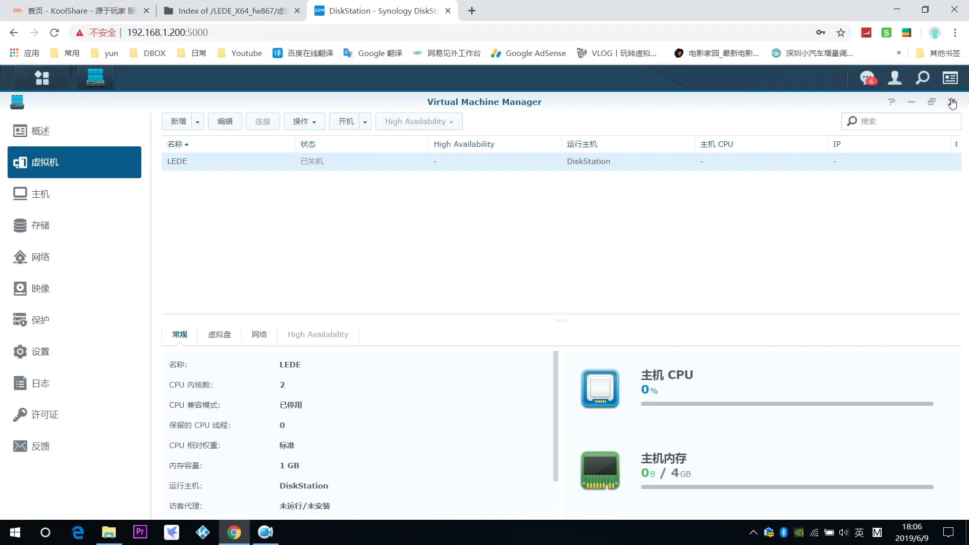
{"action": "left_click", "coordinate": [951, 104]}
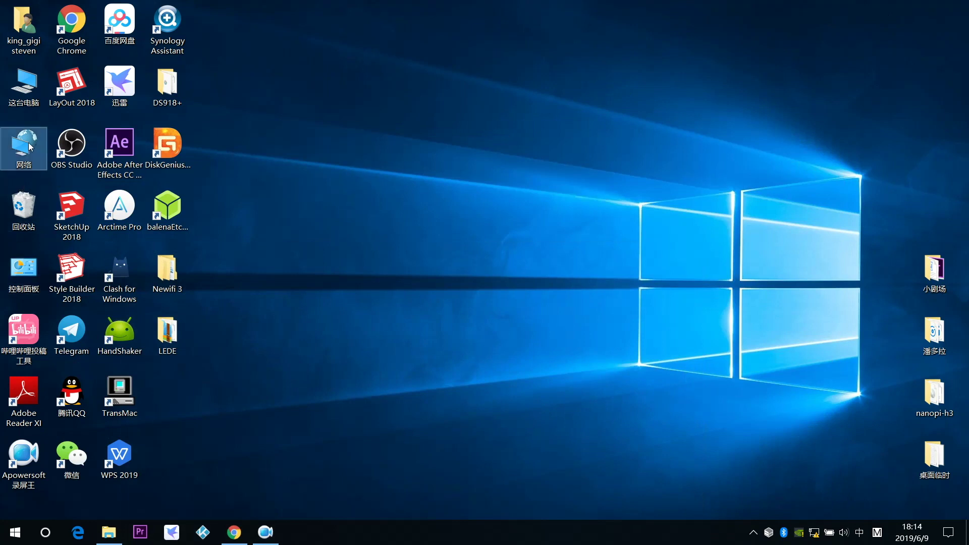
- Open the Windows network connections and examine the properties of the 以太网 adapter, including one of its listed items
{"action": "right_click", "coordinate": [29, 147]}
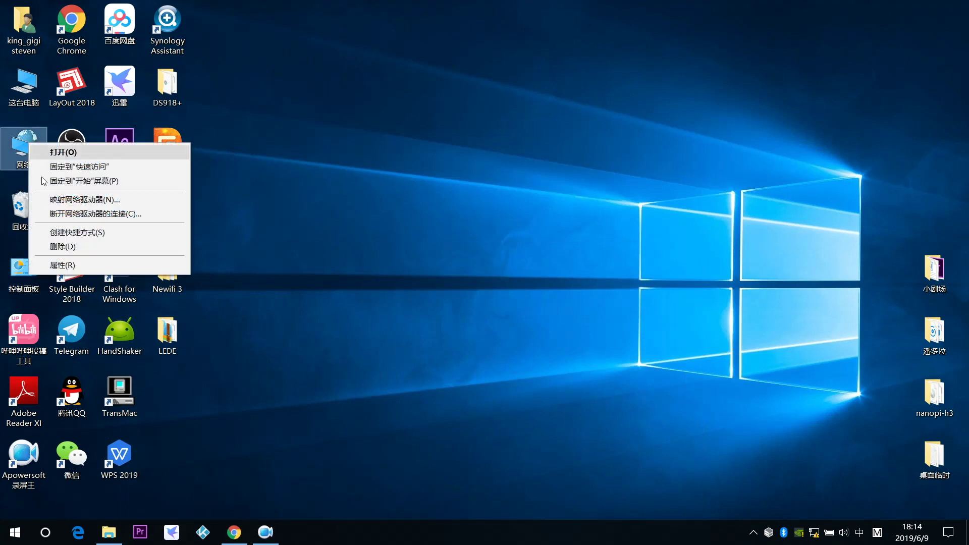
{"action": "left_click", "coordinate": [75, 264]}
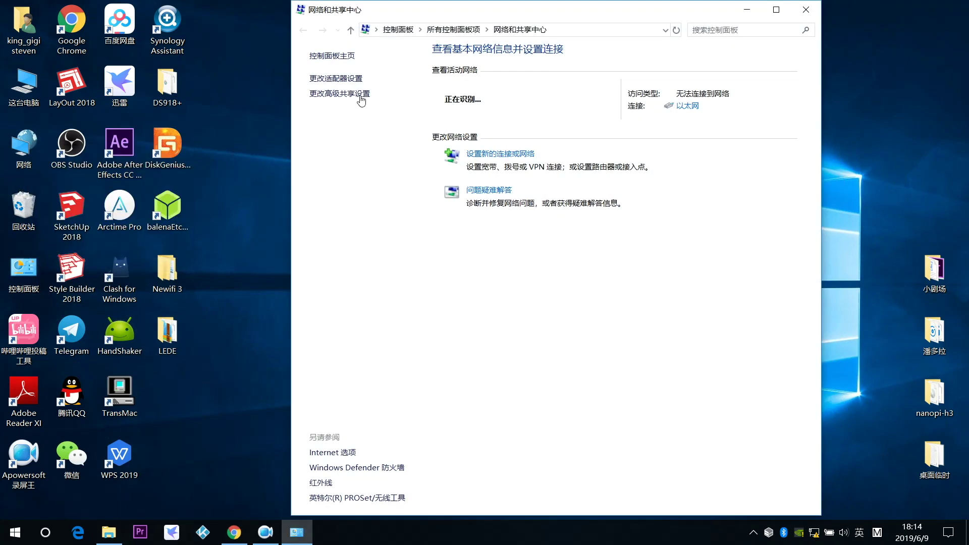
{"action": "left_click", "coordinate": [353, 79]}
{"action": "right_click", "coordinate": [708, 95]}
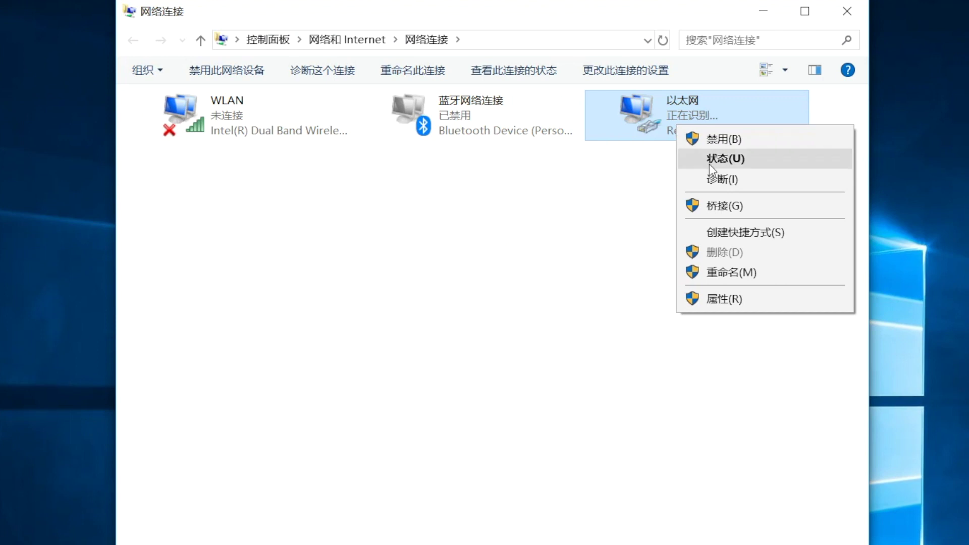
{"action": "left_click", "coordinate": [721, 299]}
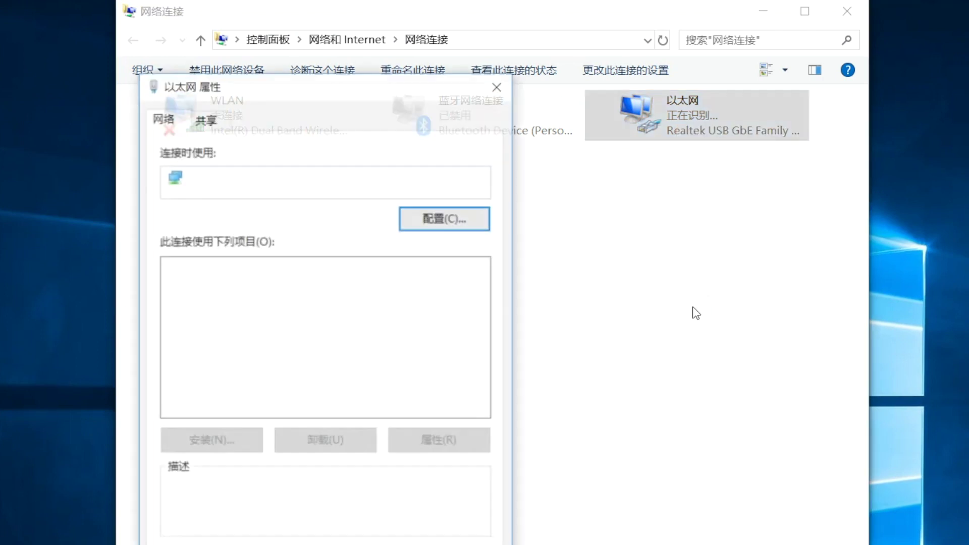
{"action": "double_click", "coordinate": [279, 323]}
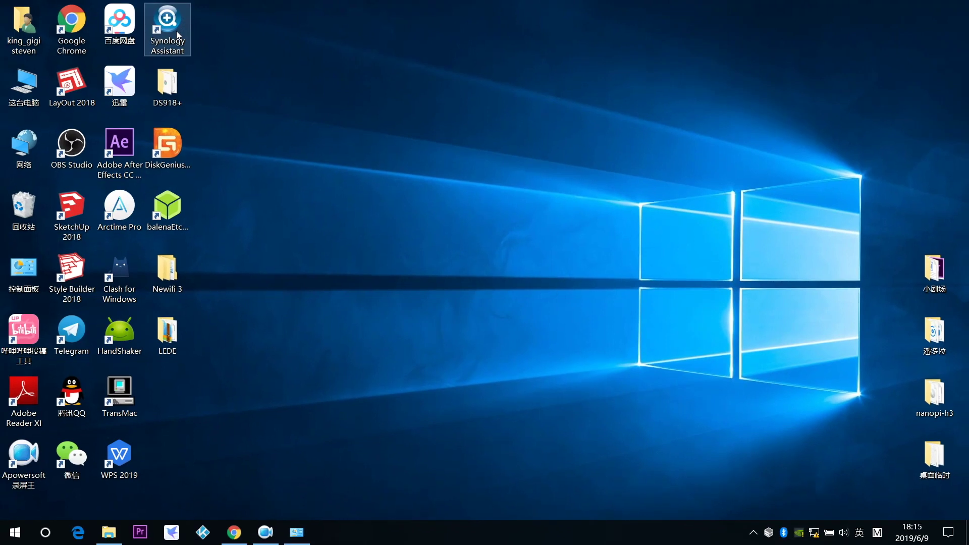
- Locate the DiskStation server with Synology Assistant, open its DSM web page and sign in as admin with the saved credentials
{"action": "double_click", "coordinate": [177, 34]}
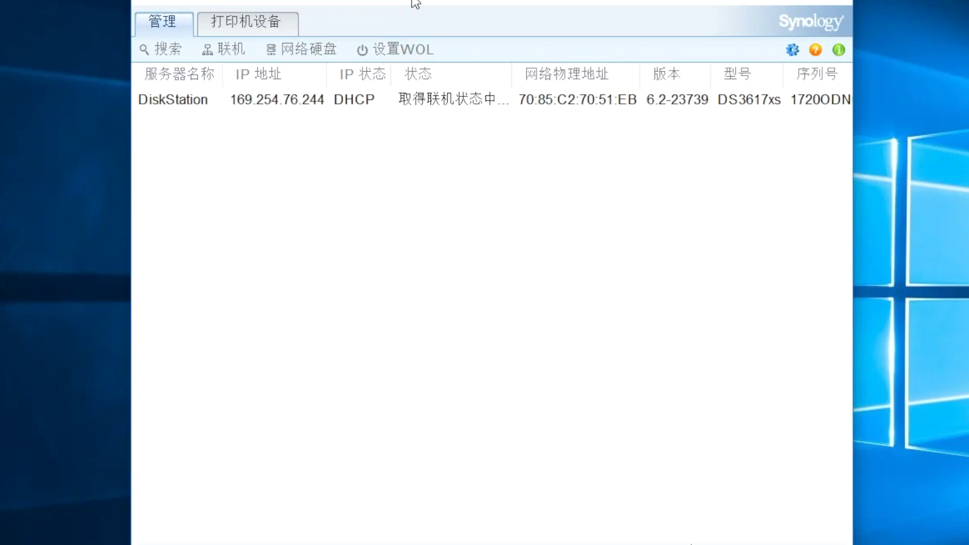
{"action": "left_click", "coordinate": [323, 106]}
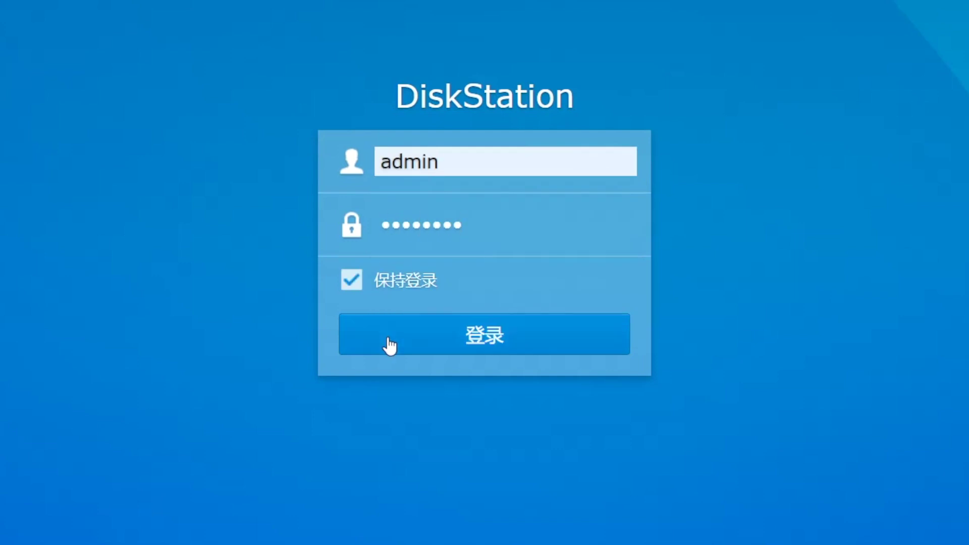
{"action": "left_click", "coordinate": [398, 339]}
{"action": "left_click", "coordinate": [858, 104]}
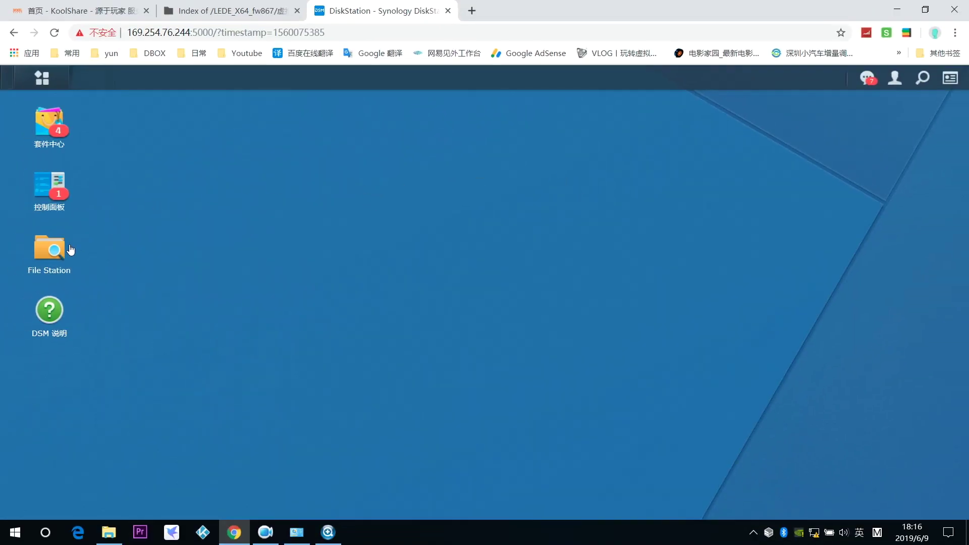
- Launch Virtual Machine Manager from the installed DSM packages and connect to the console of the LEDE virtual machine
{"action": "left_click", "coordinate": [44, 129]}
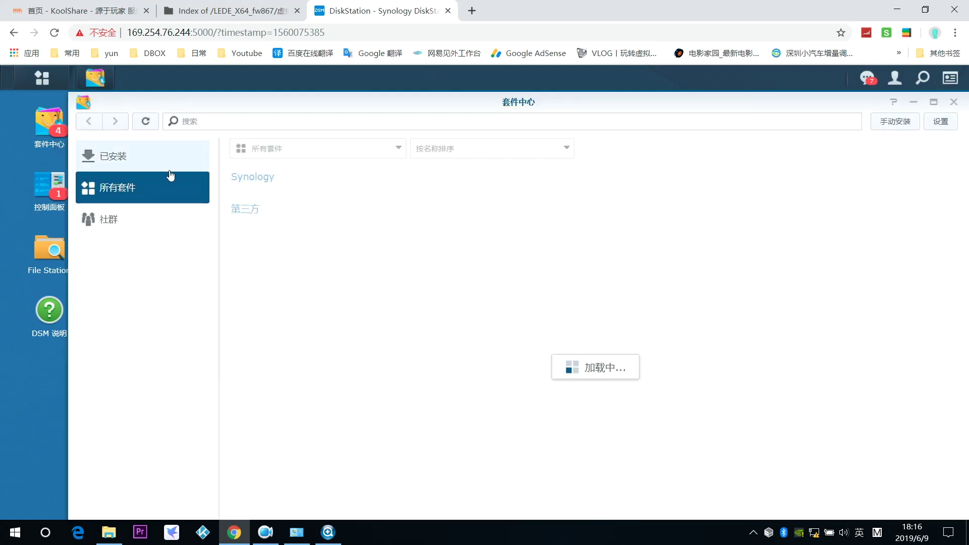
{"action": "left_click", "coordinate": [156, 156]}
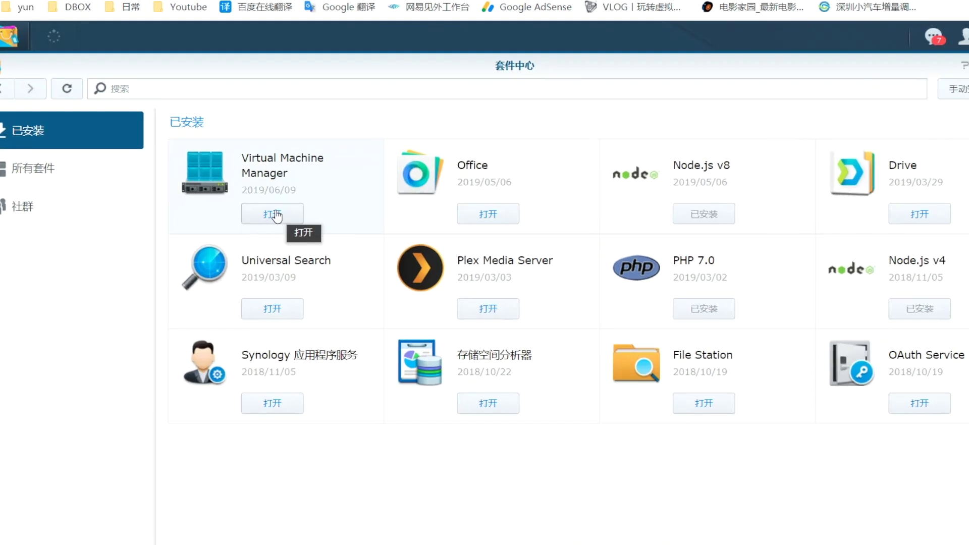
{"action": "left_click", "coordinate": [317, 225]}
{"action": "left_click", "coordinate": [238, 170]}
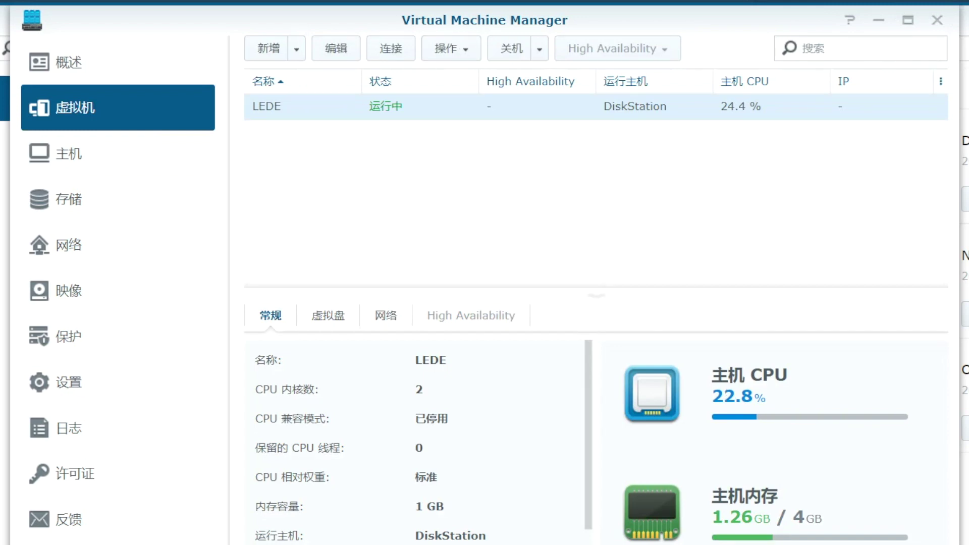
{"action": "left_click", "coordinate": [397, 55]}
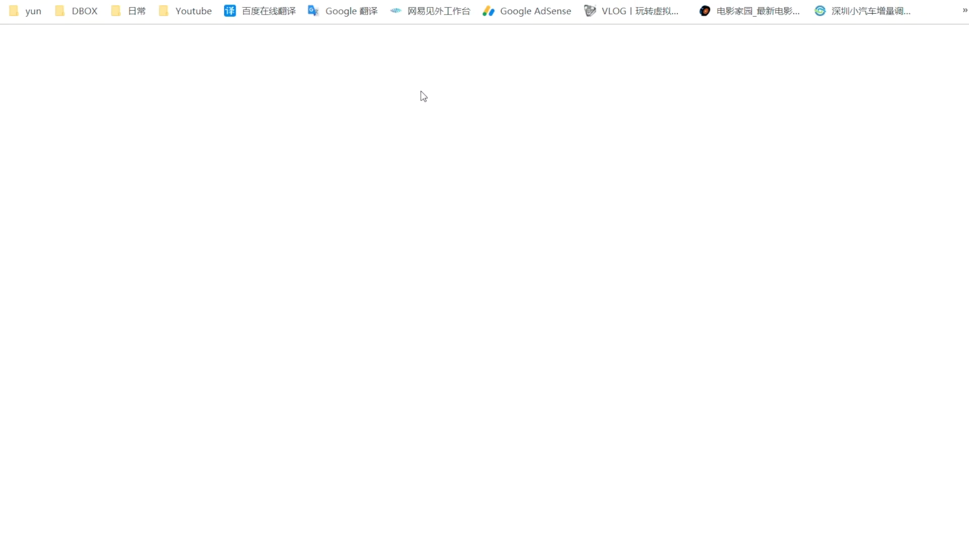